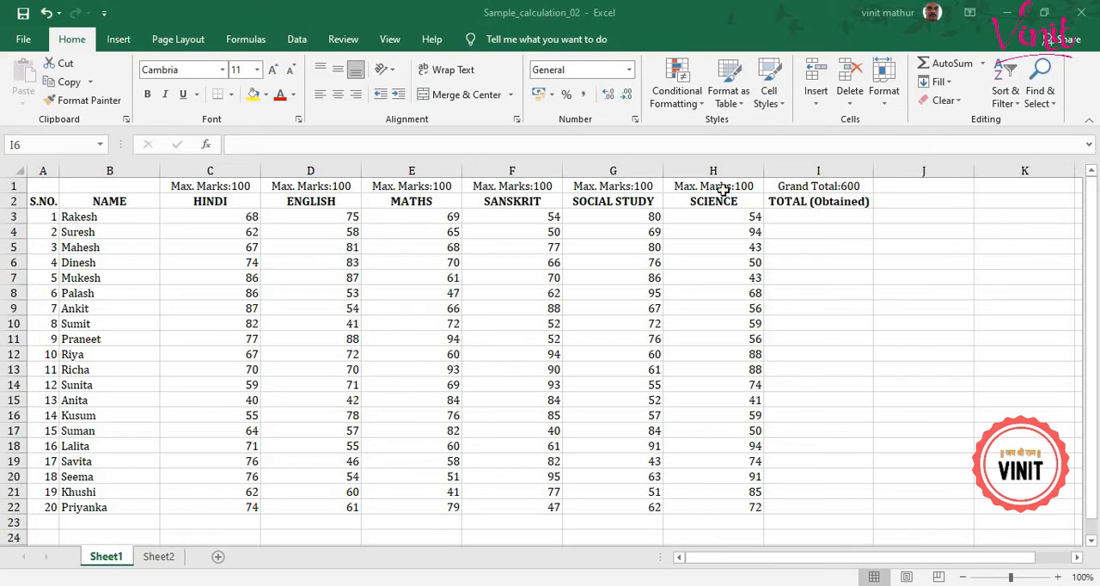
Total the first student's six subject marks in cell I3 with the AutoSum Sum function over C3:H3.
{"action": "left_click", "coordinate": [720, 187]}
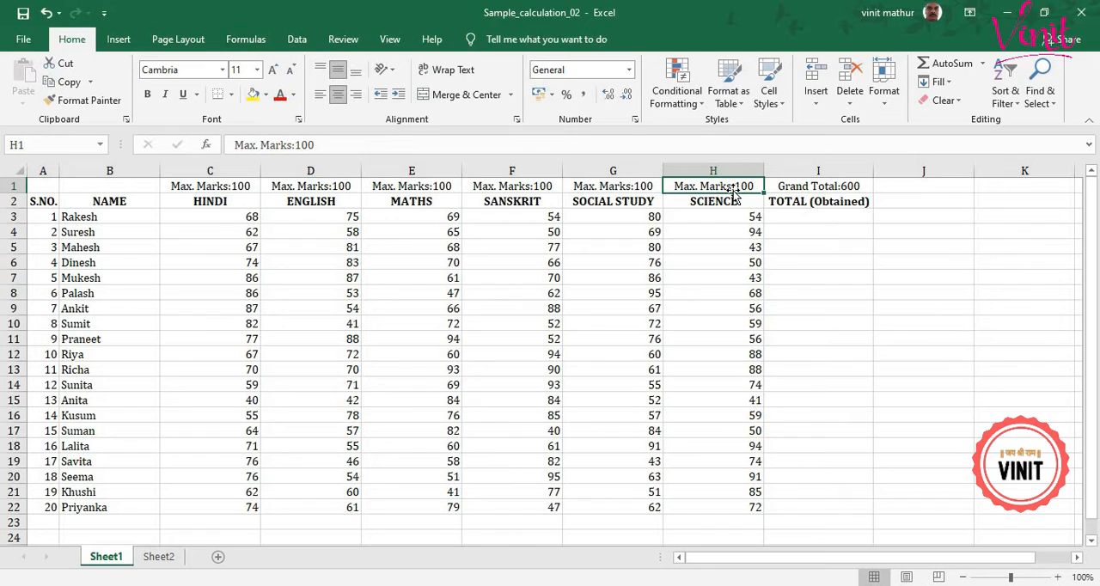
{"action": "left_click", "coordinate": [838, 191]}
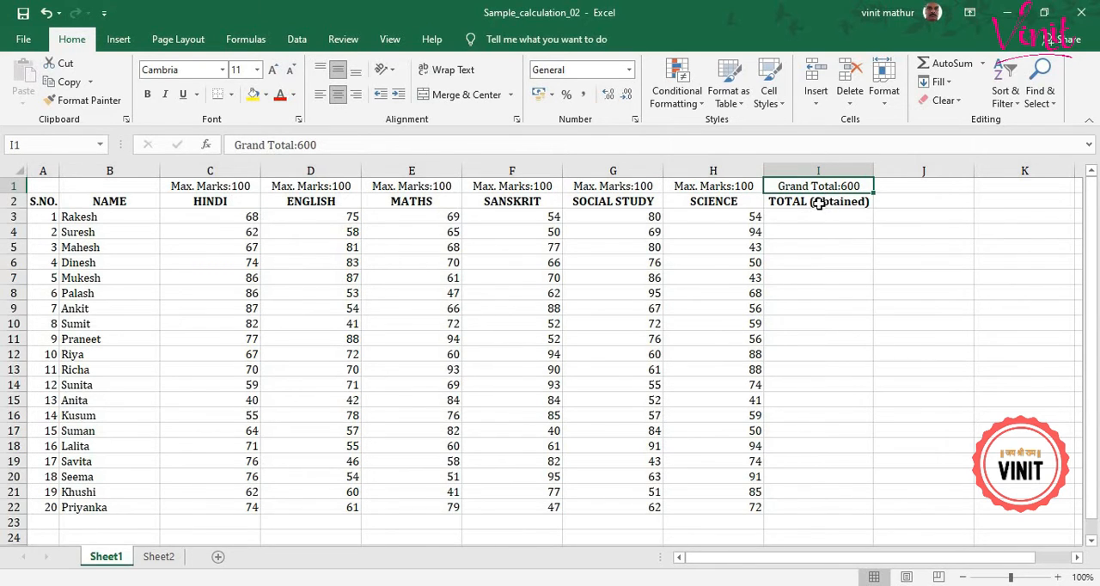
{"action": "left_click", "coordinate": [815, 213]}
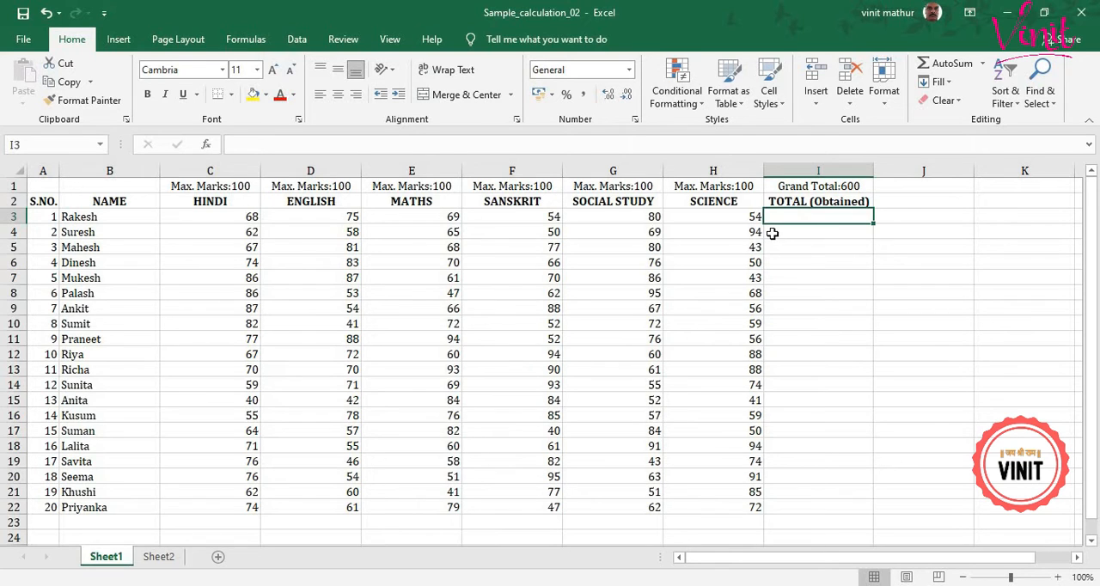
{"action": "left_click", "coordinate": [983, 64]}
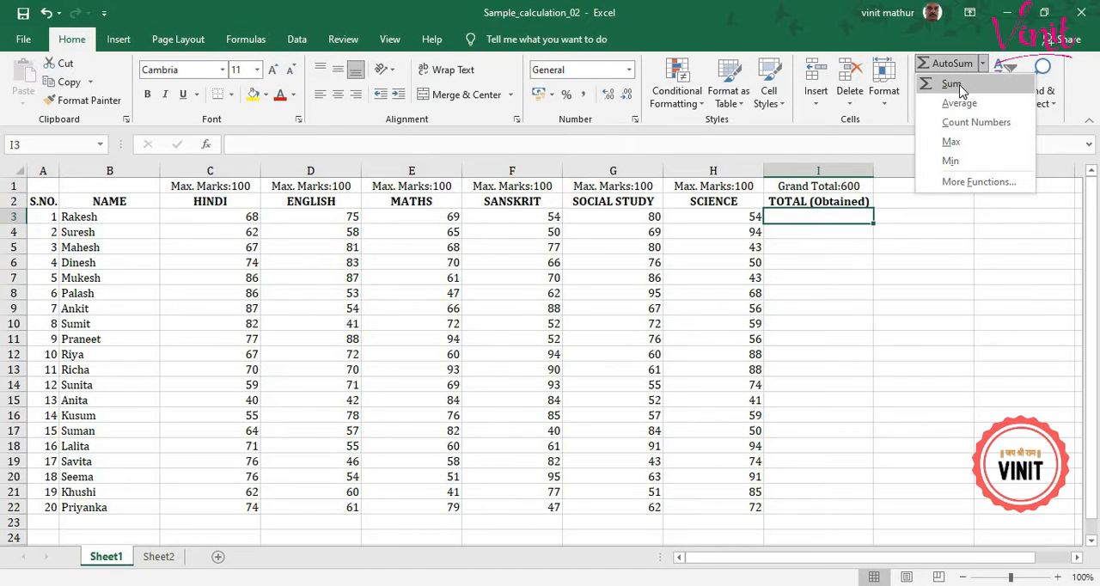
{"action": "left_click", "coordinate": [952, 83]}
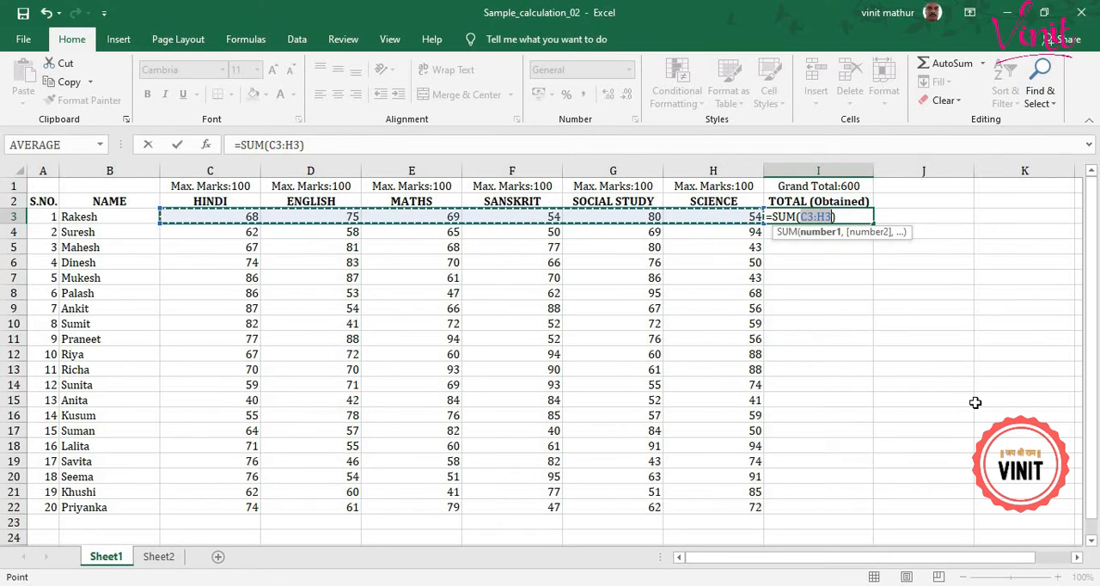
{"action": "key", "text": "Return"}
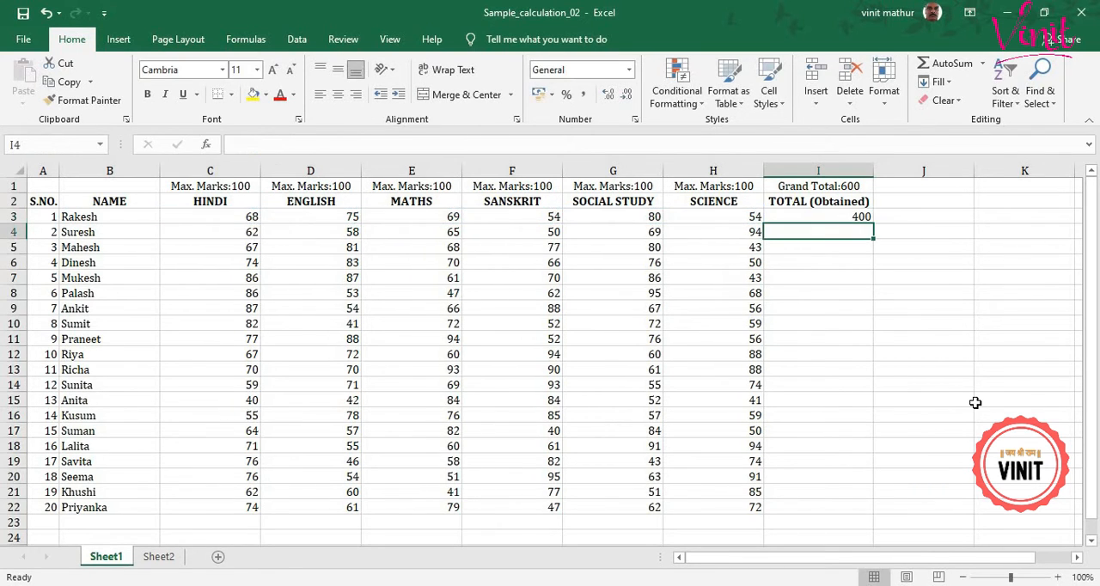
Fill the SUM formula from I3 down through I22 for the remaining students.
{"action": "key", "text": "Up"}
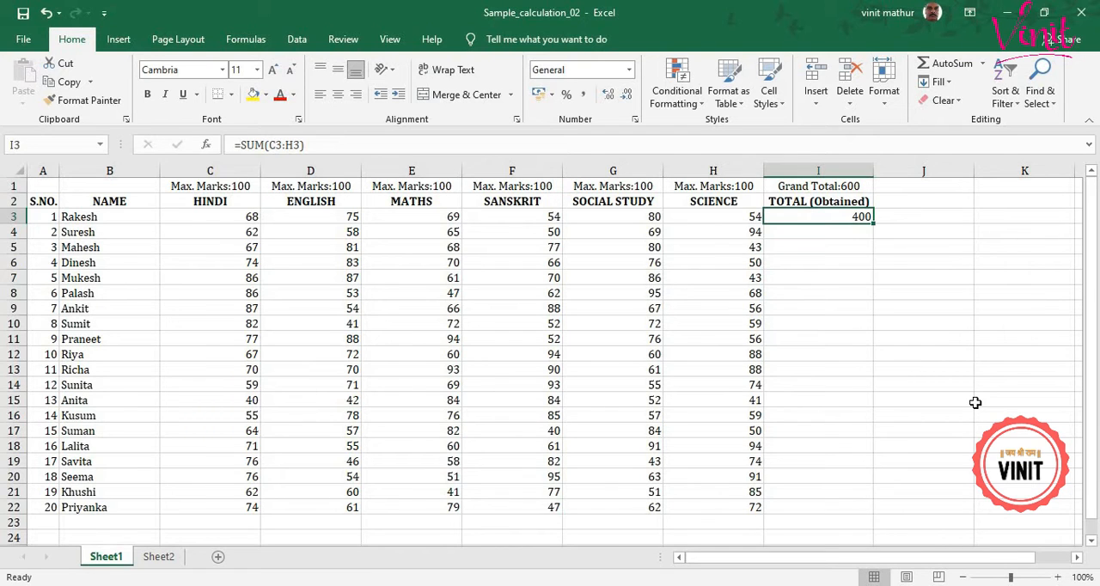
{"action": "left_click", "coordinate": [984, 66]}
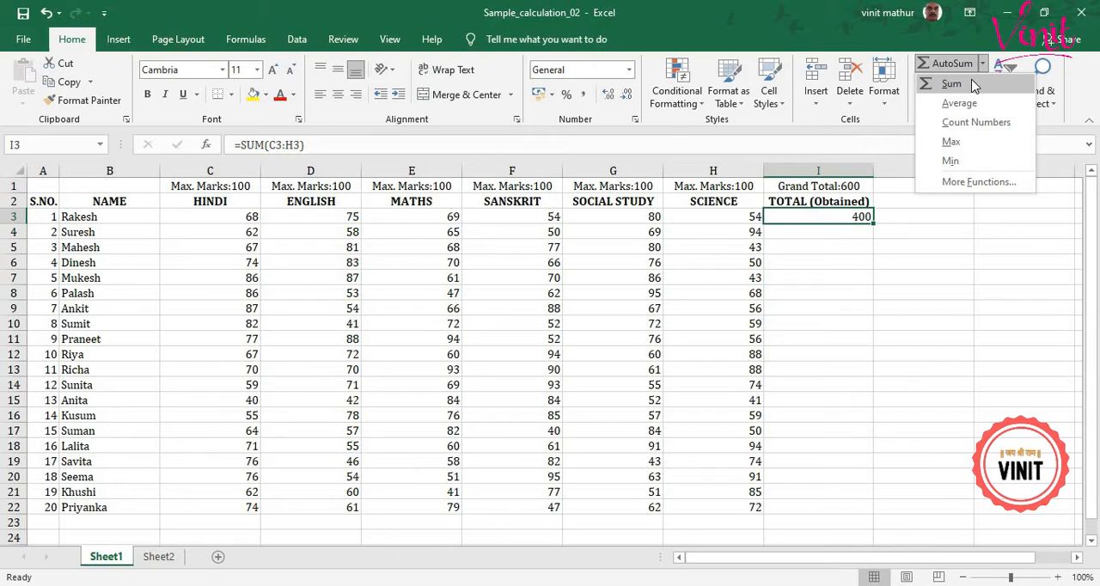
{"action": "left_click", "coordinate": [908, 299]}
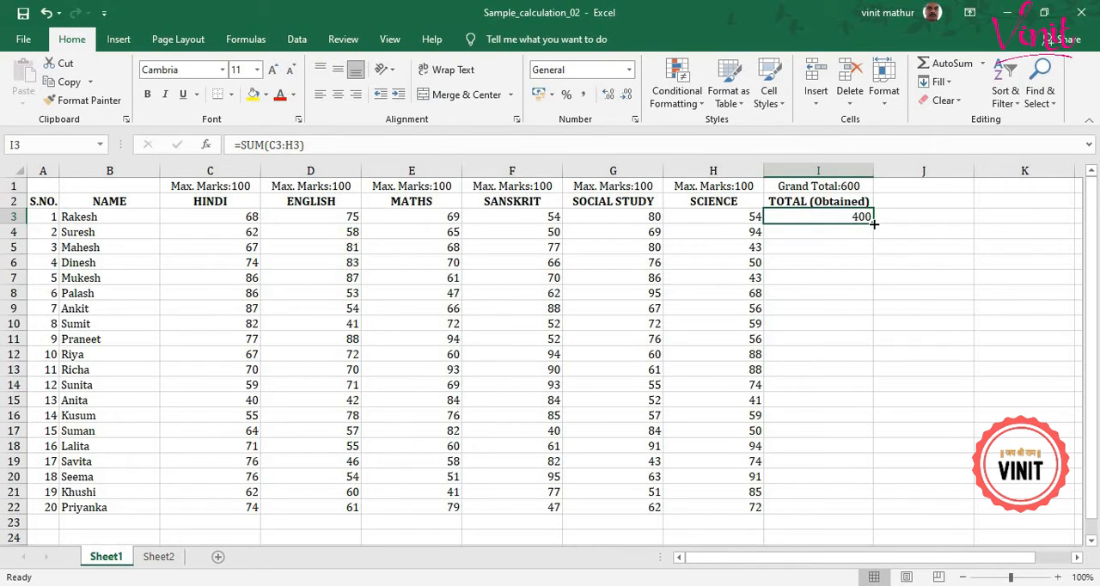
{"action": "left_click_drag", "start_coordinate": [873, 223], "coordinate": [853, 513]}
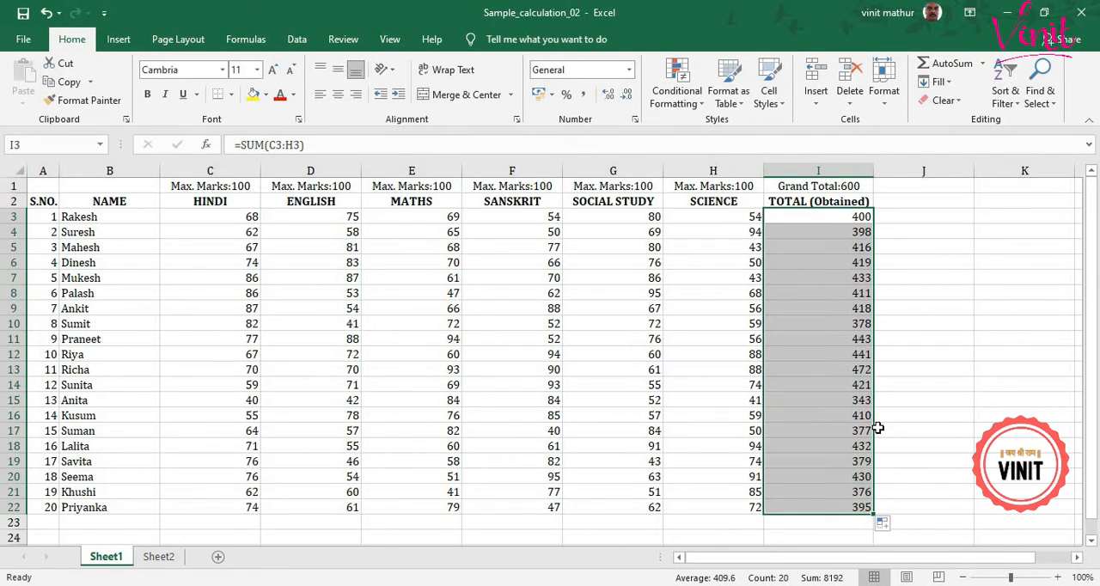
Examine the copied SUM formulas in the TOTAL (Obtained) column, from row 4 to the last student's row.
{"action": "left_click", "coordinate": [827, 226]}
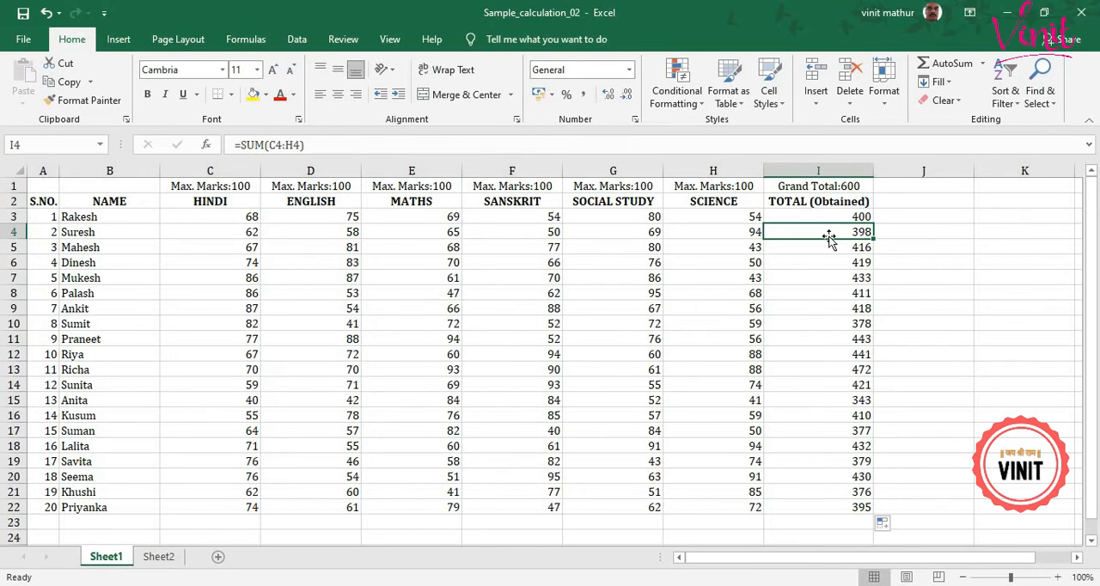
{"action": "left_click", "coordinate": [831, 248]}
{"action": "left_click", "coordinate": [833, 261]}
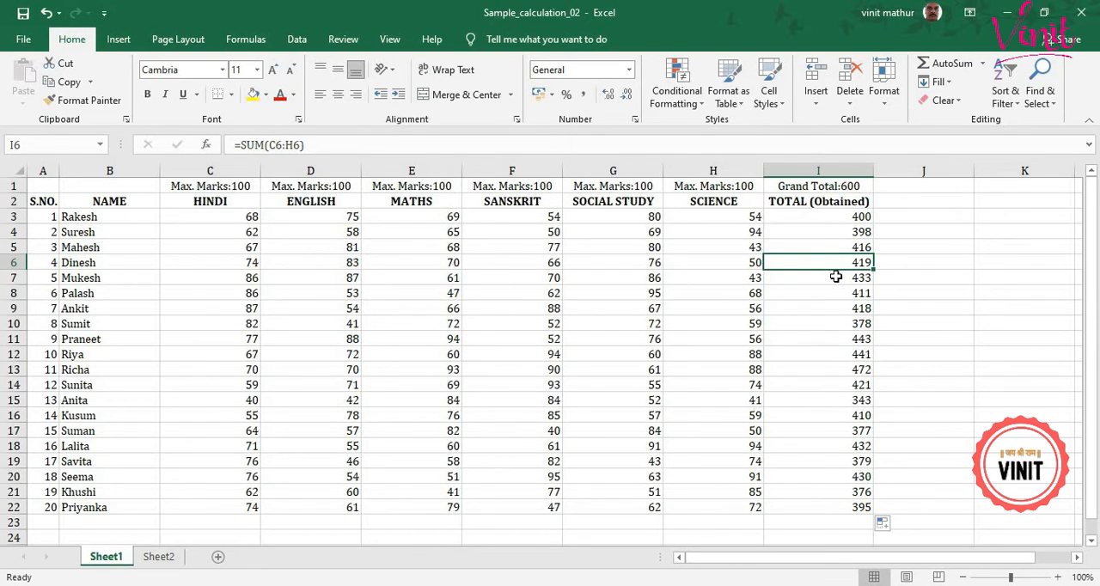
{"action": "left_click", "coordinate": [835, 277]}
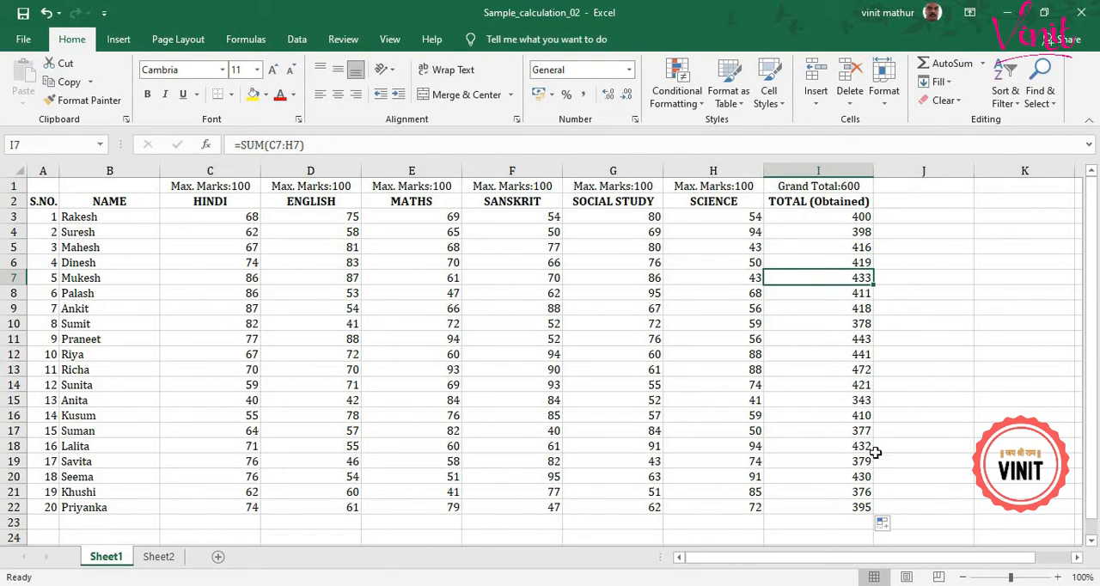
{"action": "left_click", "coordinate": [830, 510]}
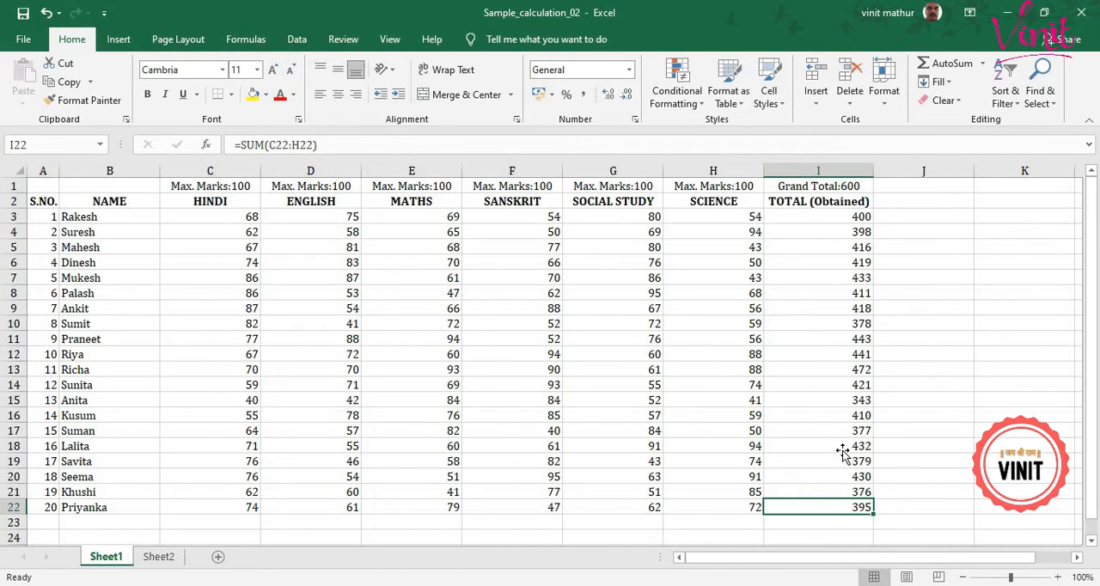
{"action": "scroll", "coordinate": [841, 452], "scroll_direction": "down", "scroll_amount": 1}
{"action": "scroll", "coordinate": [428, 398], "scroll_direction": "up", "scroll_amount": 1}
{"action": "scroll", "coordinate": [426, 394], "scroll_direction": "down", "scroll_amount": 1}
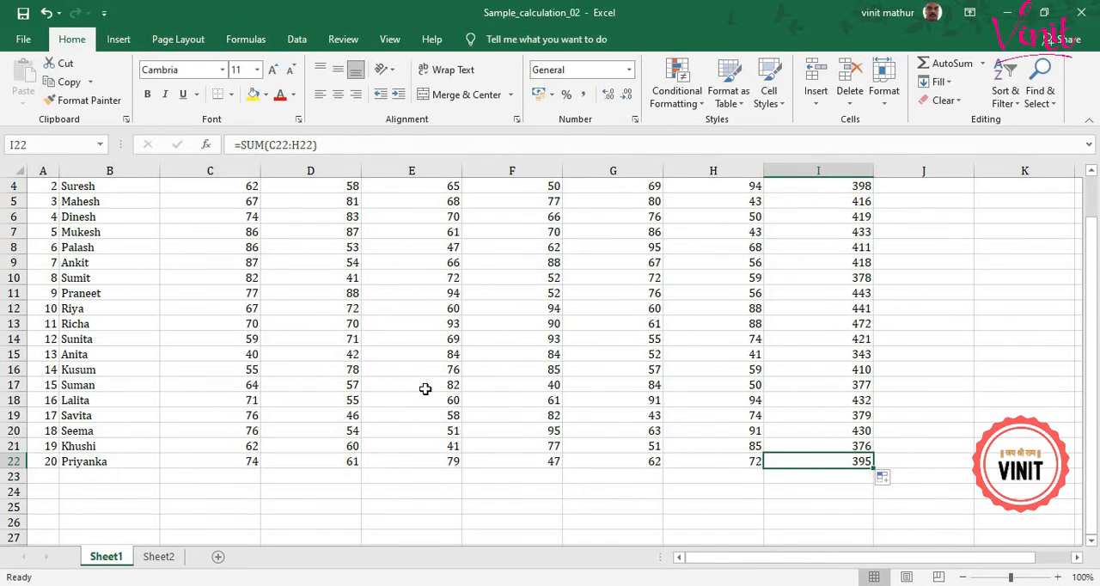
{"action": "scroll", "coordinate": [426, 389], "scroll_direction": "up", "scroll_amount": 1}
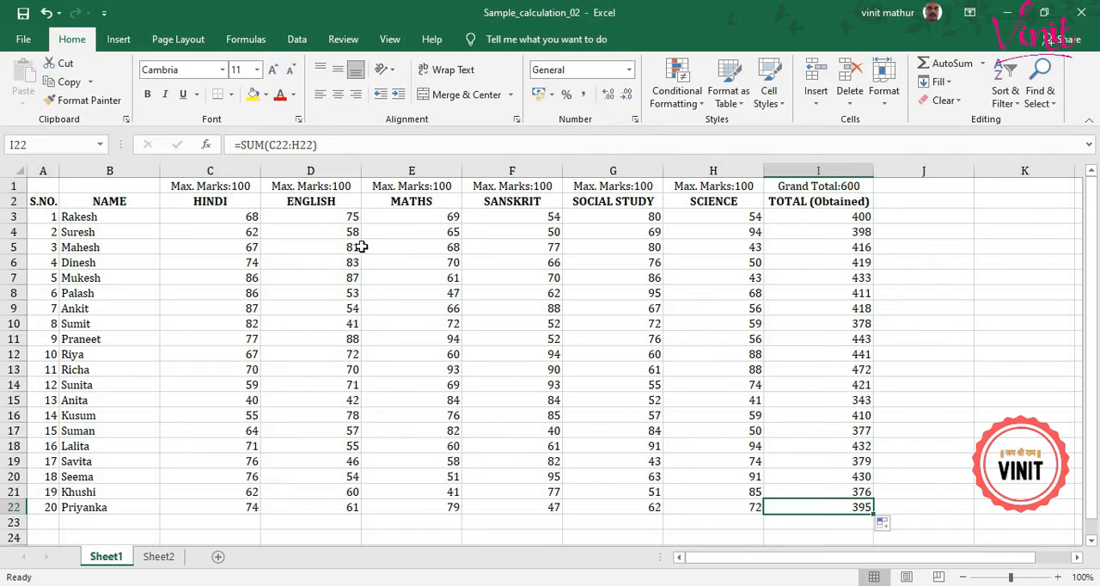
Freeze the panes at cell C3 so the two header rows and the S.NO. and NAME columns stay visible.
{"action": "left_click", "coordinate": [230, 218]}
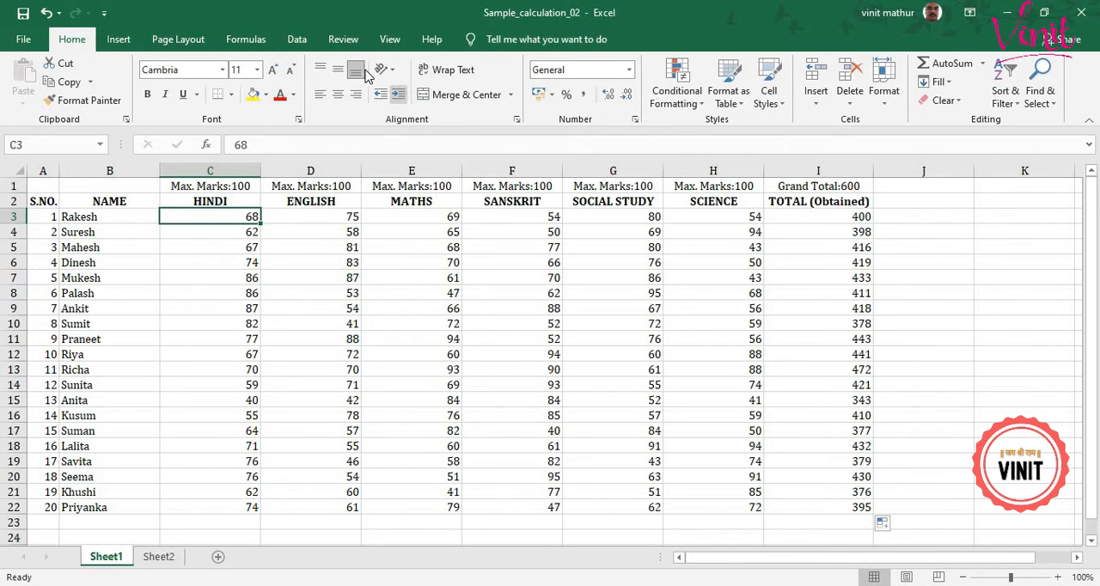
{"action": "left_click", "coordinate": [386, 40]}
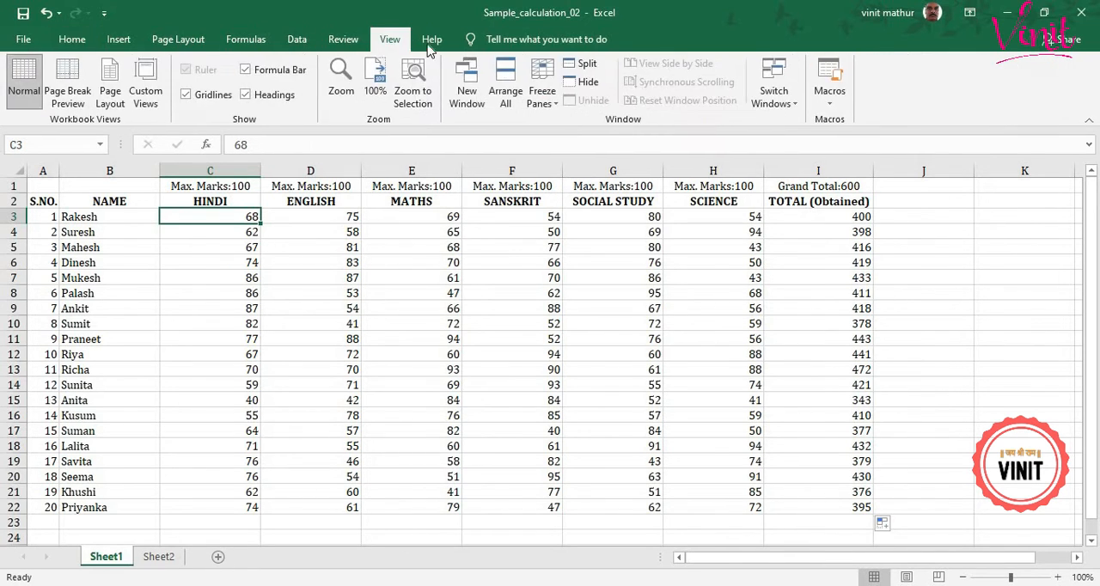
{"action": "left_click", "coordinate": [532, 105]}
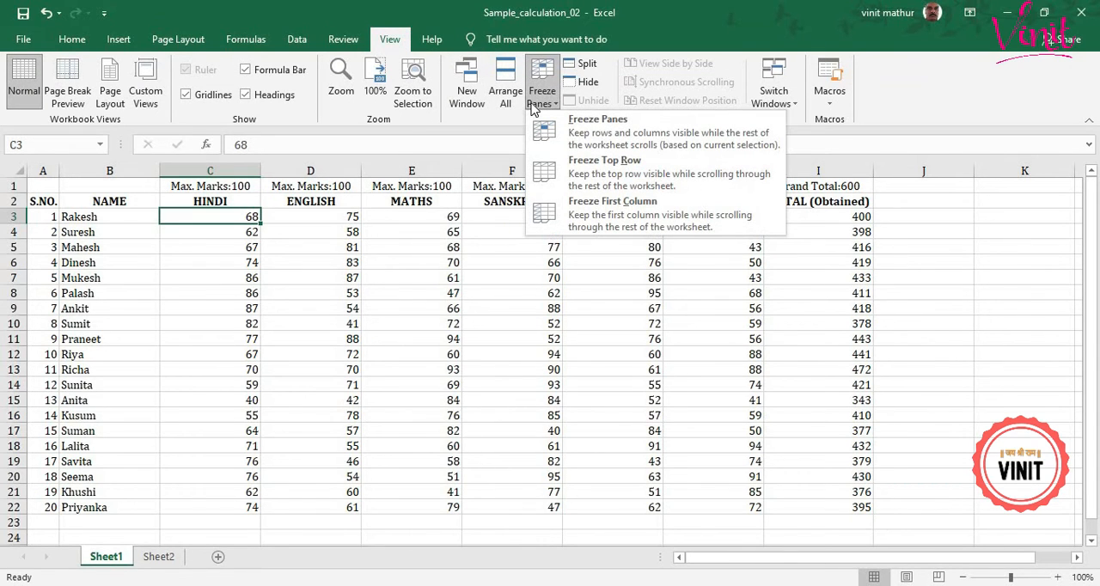
{"action": "left_click", "coordinate": [643, 142]}
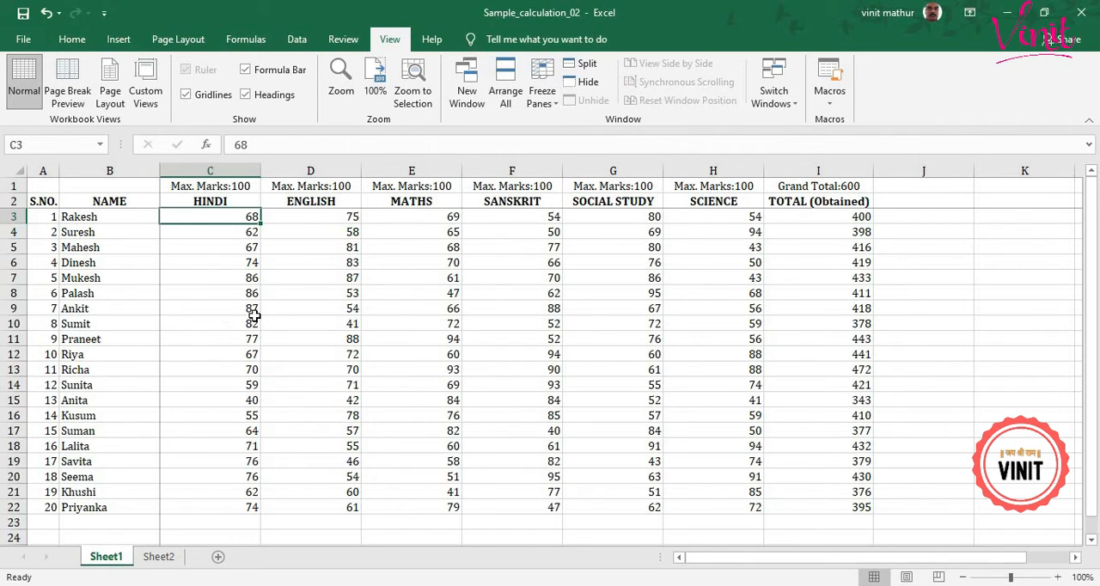
Calculate the average Hindi mark in cell C23 with the AutoSum Average function over C3:C22.
{"action": "scroll", "coordinate": [253, 314], "scroll_direction": "down", "scroll_amount": 2}
{"action": "scroll", "coordinate": [255, 315], "scroll_direction": "down", "scroll_amount": 3}
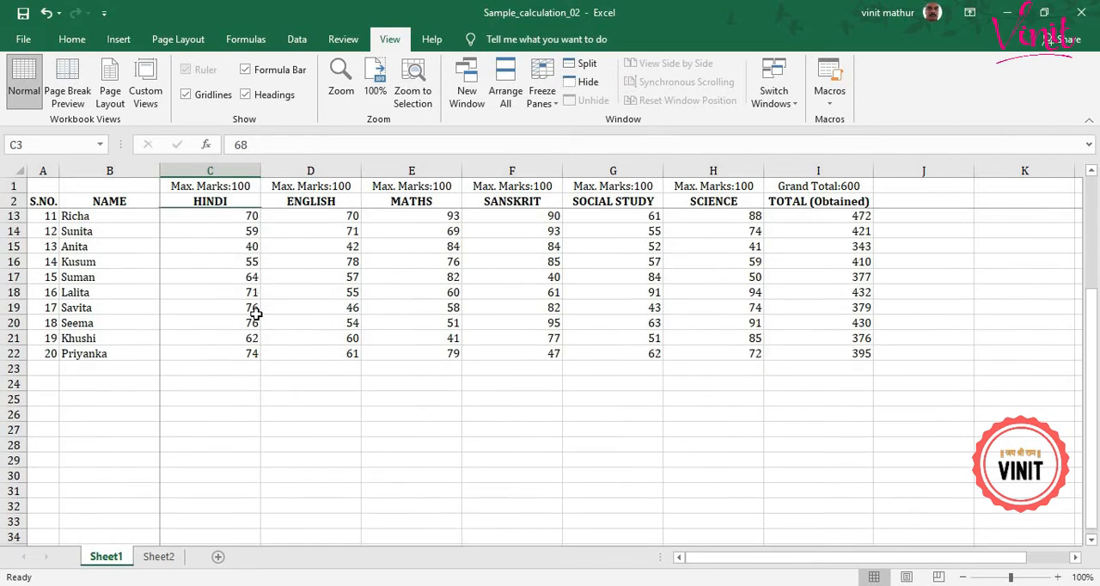
{"action": "left_click", "coordinate": [240, 338]}
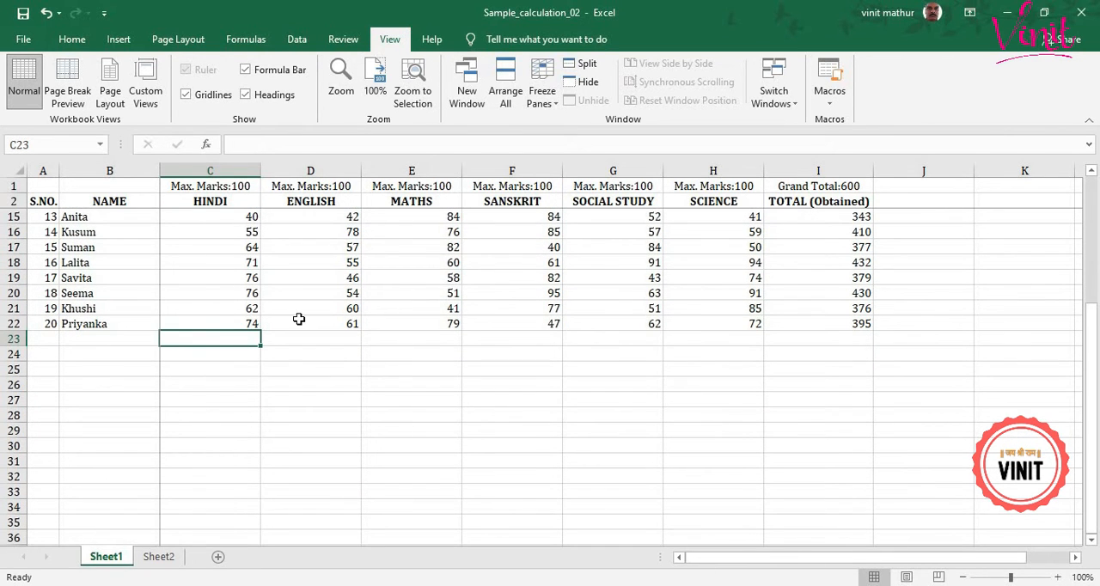
{"action": "left_click", "coordinate": [74, 38]}
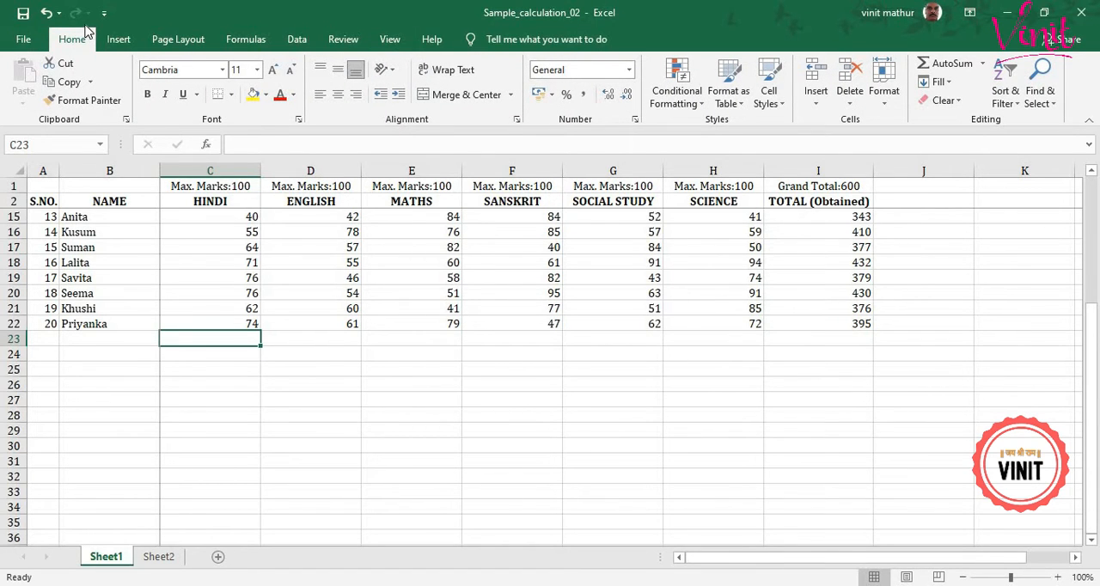
{"action": "left_click", "coordinate": [982, 65]}
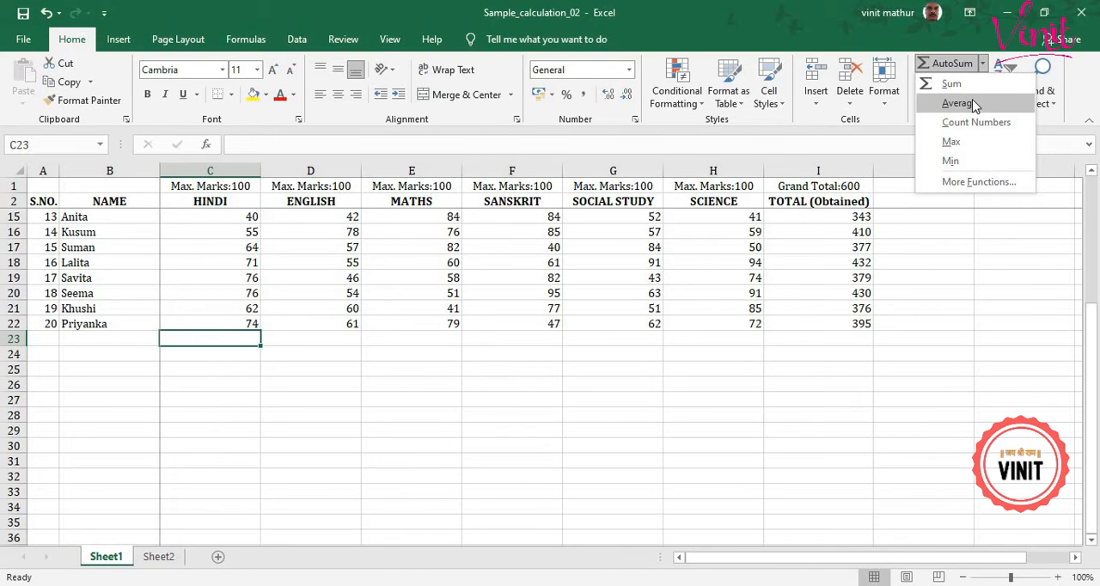
{"action": "left_click", "coordinate": [974, 104]}
{"action": "scroll", "coordinate": [380, 324], "scroll_direction": "up", "scroll_amount": 3}
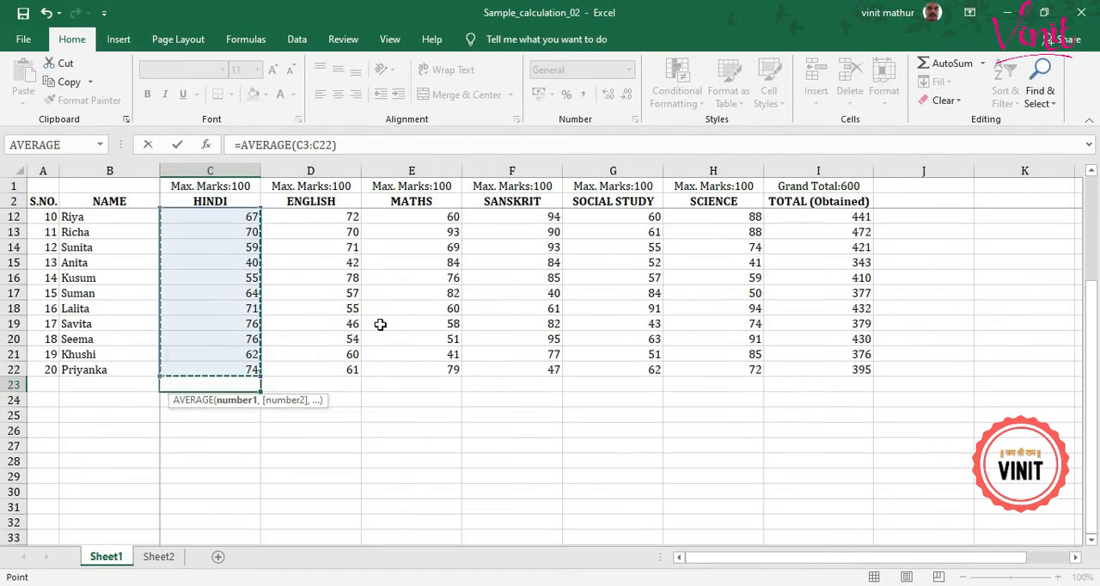
{"action": "scroll", "coordinate": [380, 324], "scroll_direction": "up", "scroll_amount": 1}
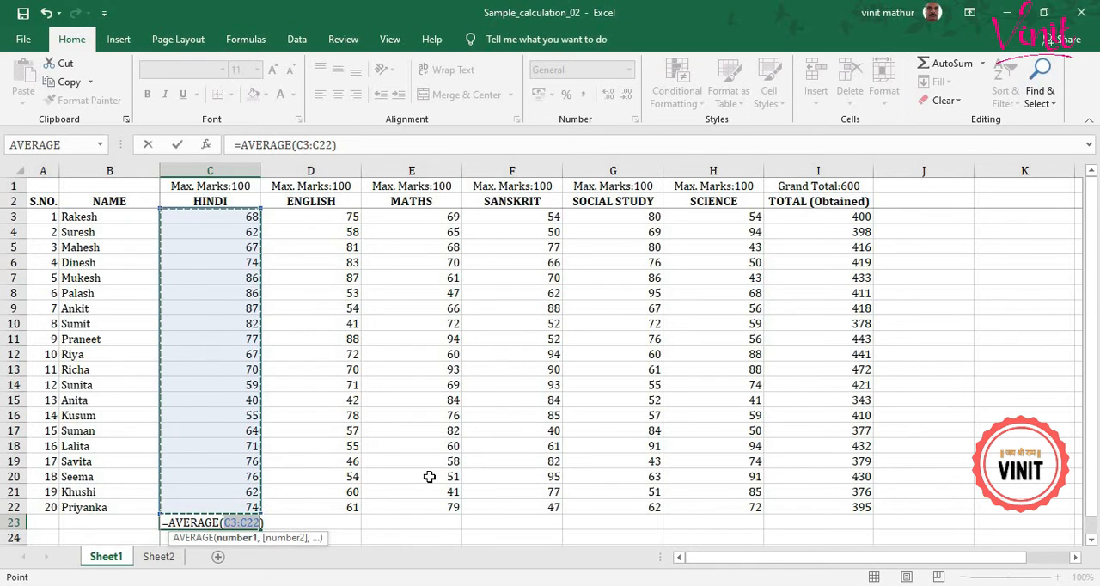
{"action": "key", "text": "Return"}
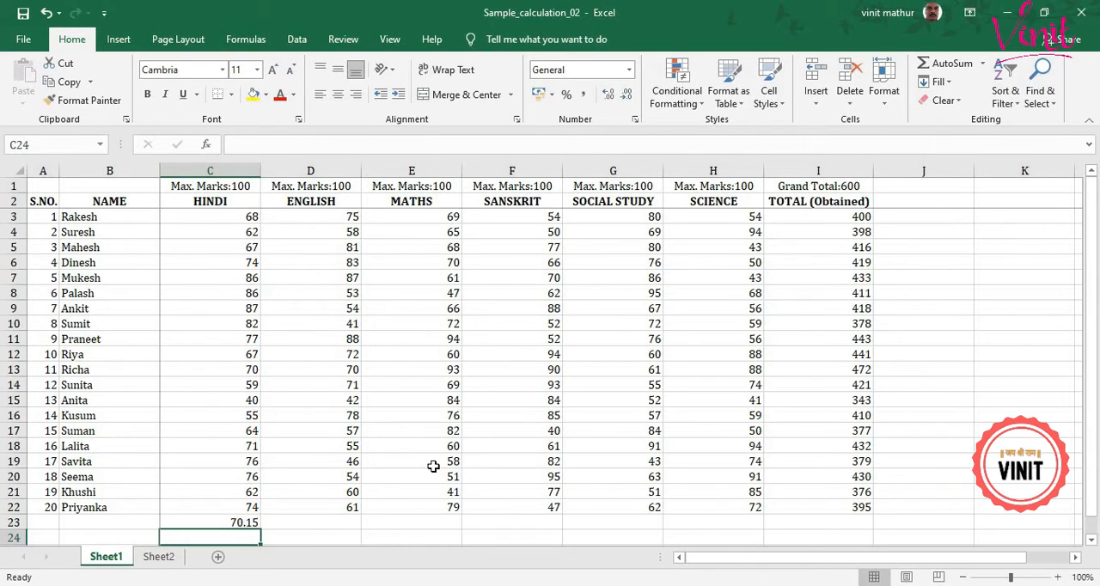
Make the Hindi average in C23 bold and fill its formula across the other subjects through H23.
{"action": "left_click", "coordinate": [239, 520]}
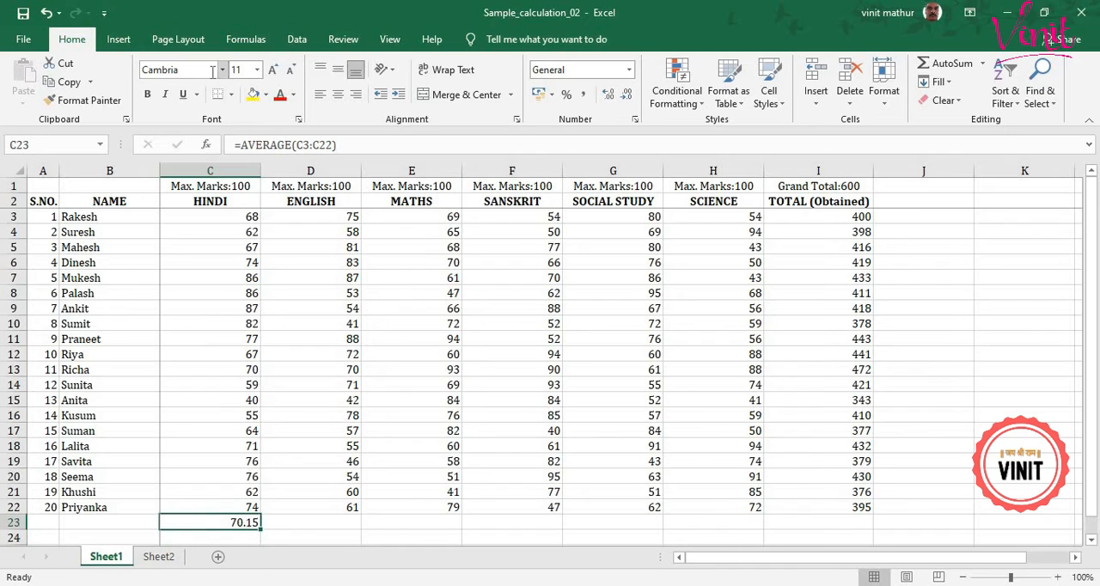
{"action": "left_click", "coordinate": [147, 95]}
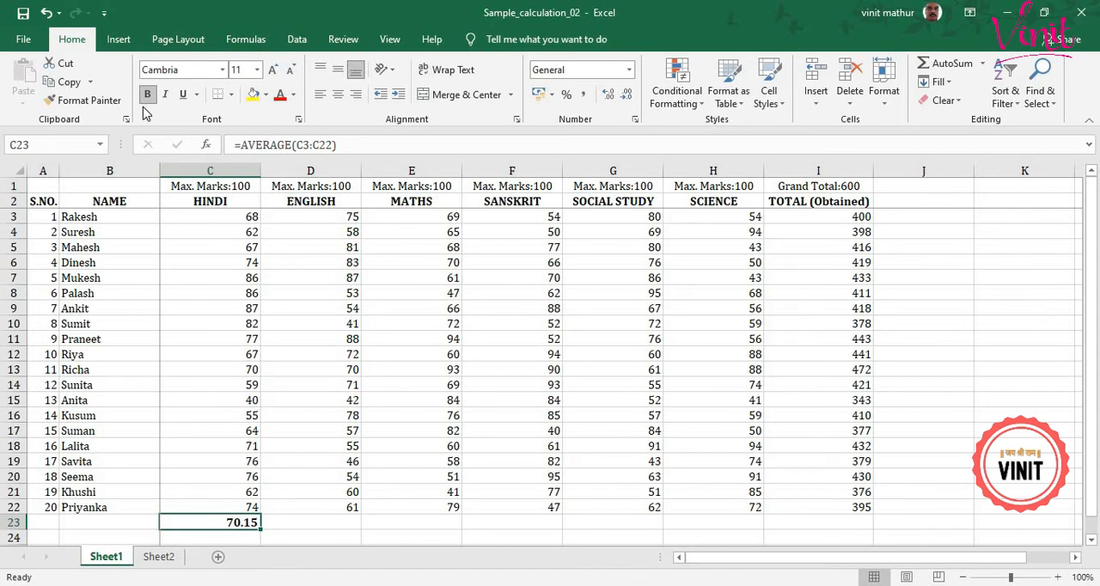
{"action": "left_click", "coordinate": [251, 403]}
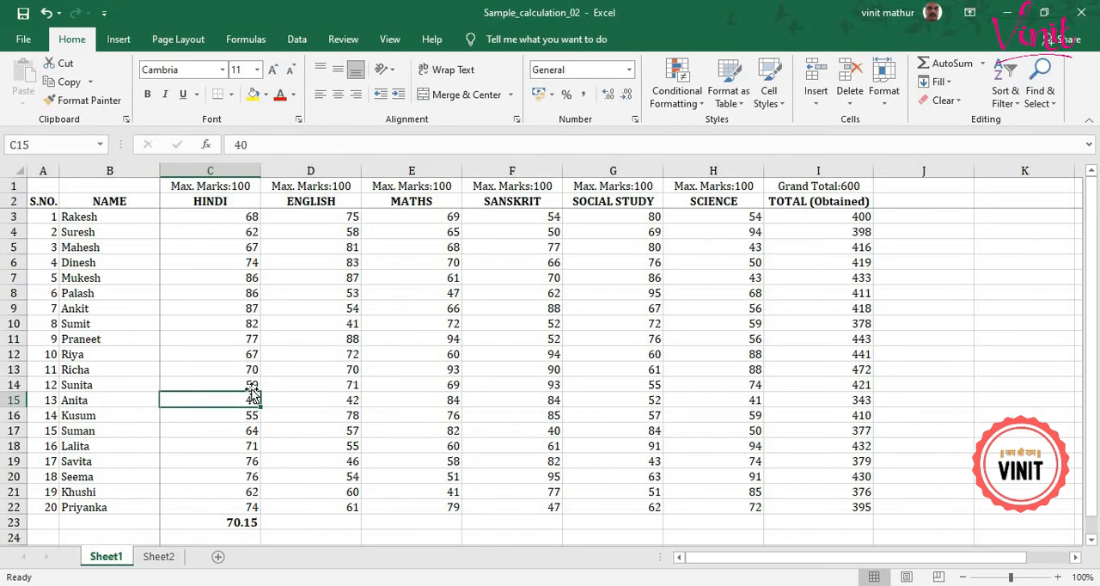
{"action": "left_click", "coordinate": [252, 522]}
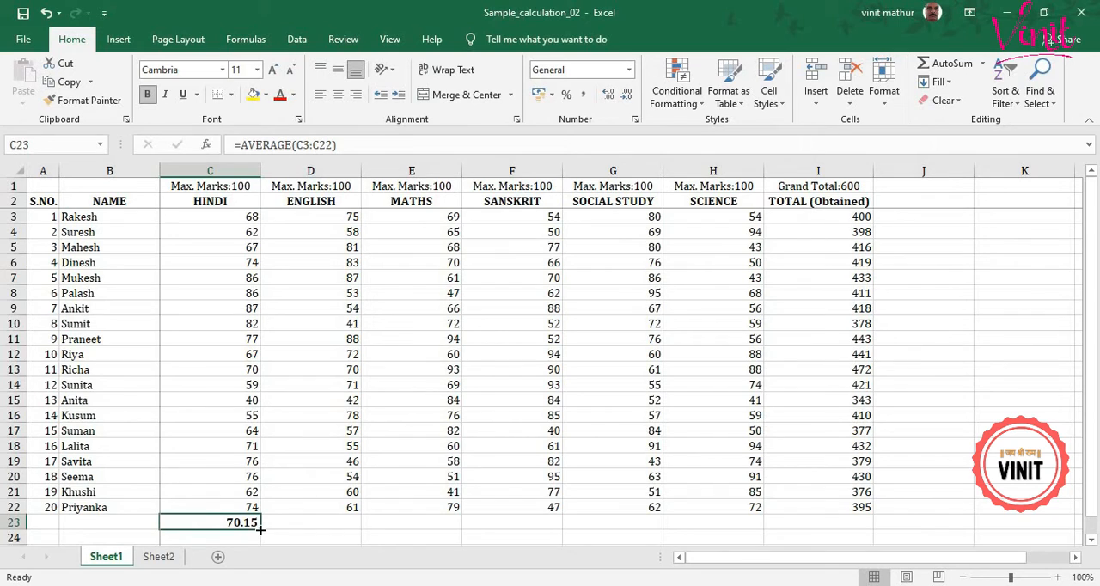
{"action": "left_click", "coordinate": [263, 529]}
{"action": "left_click_drag", "start_coordinate": [258, 529], "coordinate": [770, 521]}
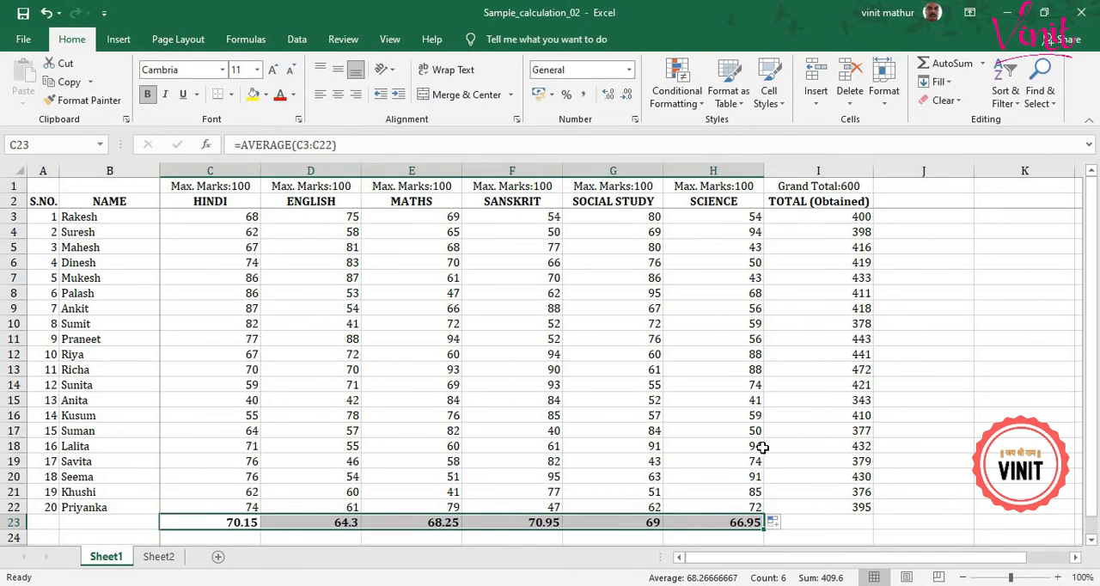
Calculate the highest Hindi mark in cell C24 with the AutoSum Max function over C3:C22.
{"action": "scroll", "coordinate": [762, 448], "scroll_direction": "down", "scroll_amount": 1}
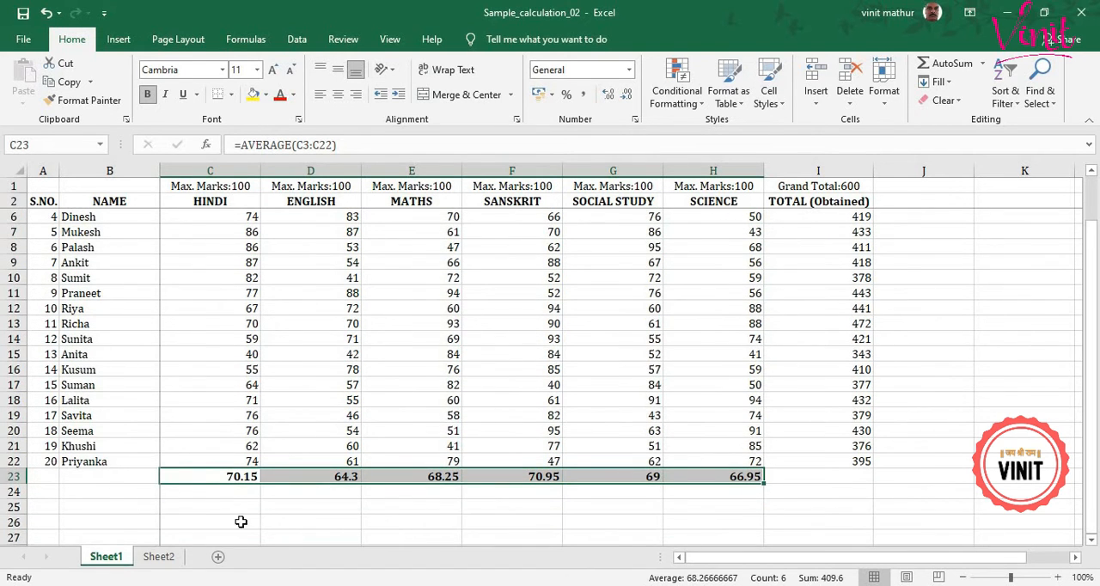
{"action": "left_click", "coordinate": [219, 494]}
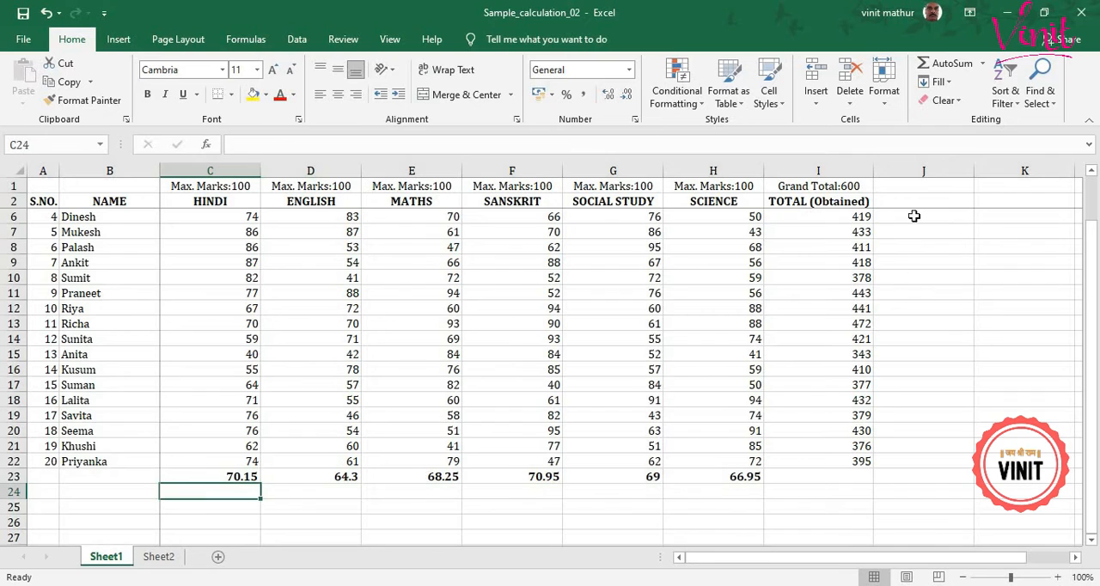
{"action": "left_click", "coordinate": [982, 64]}
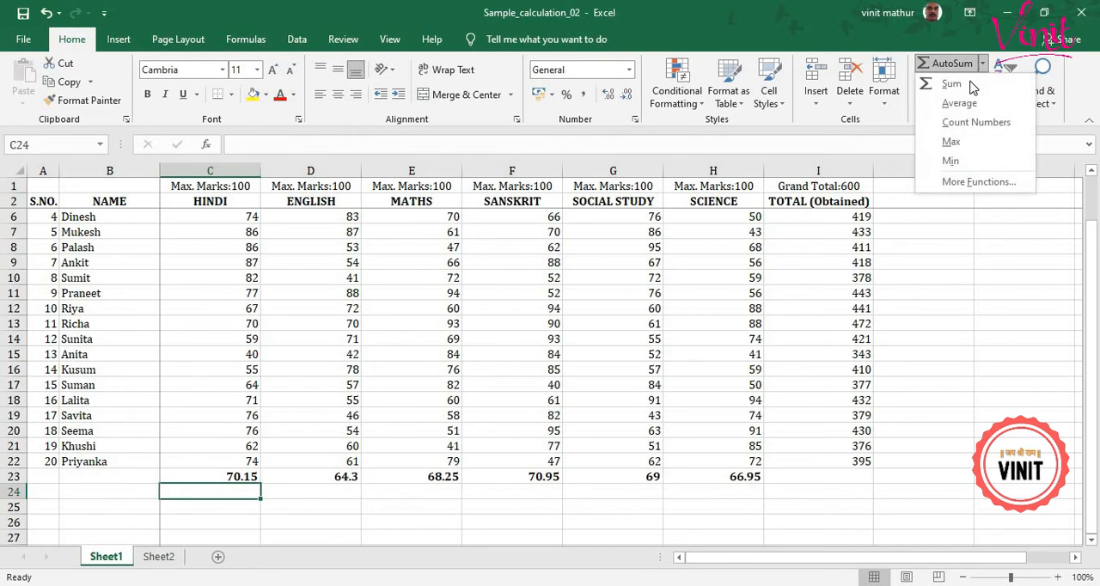
{"action": "left_click", "coordinate": [952, 141]}
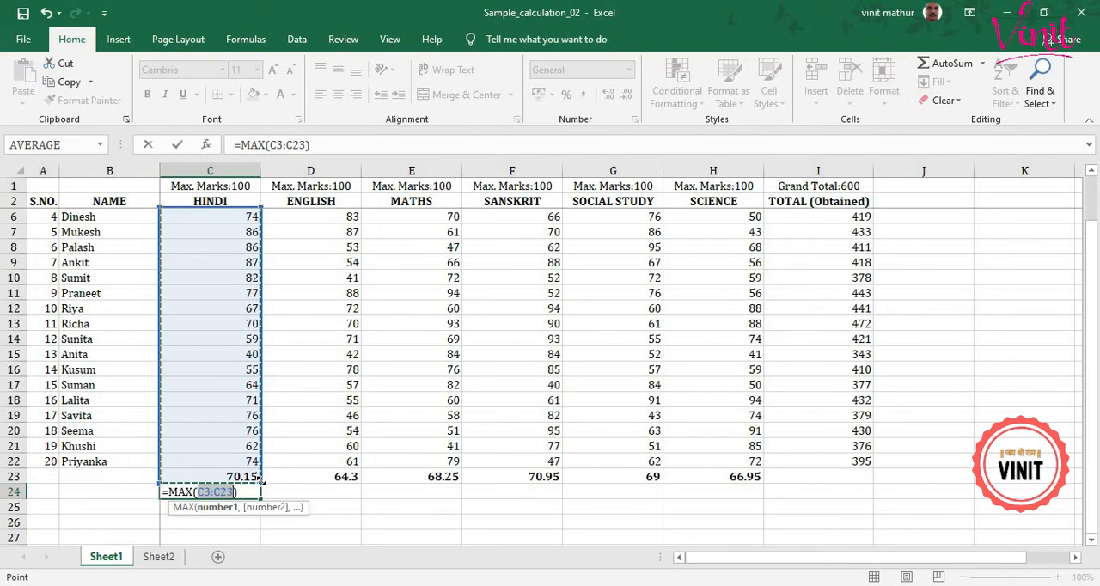
{"action": "left_click_drag", "start_coordinate": [262, 481], "coordinate": [263, 476]}
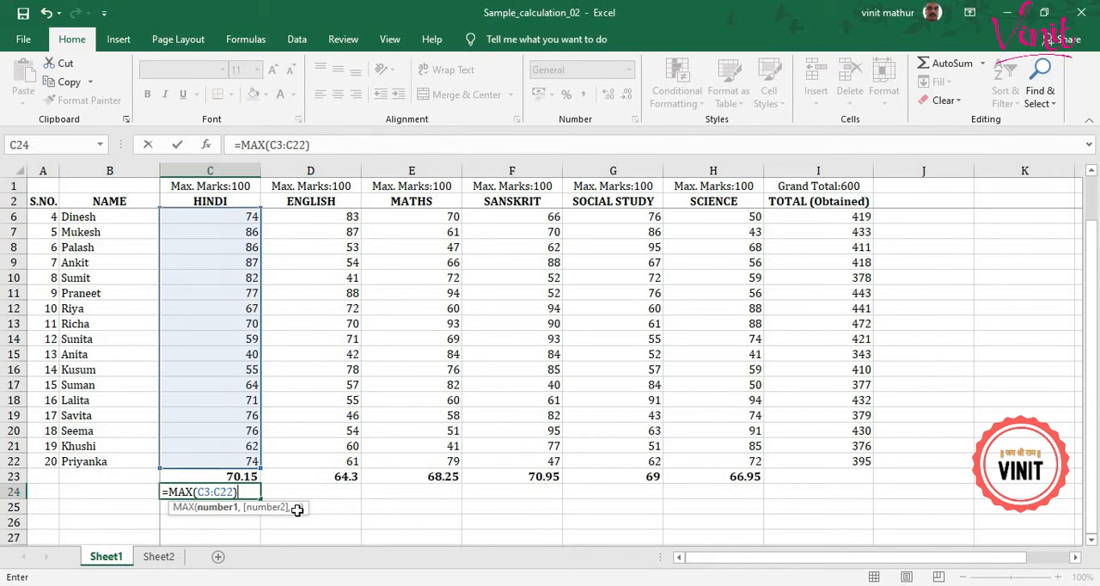
{"action": "key", "text": "Return"}
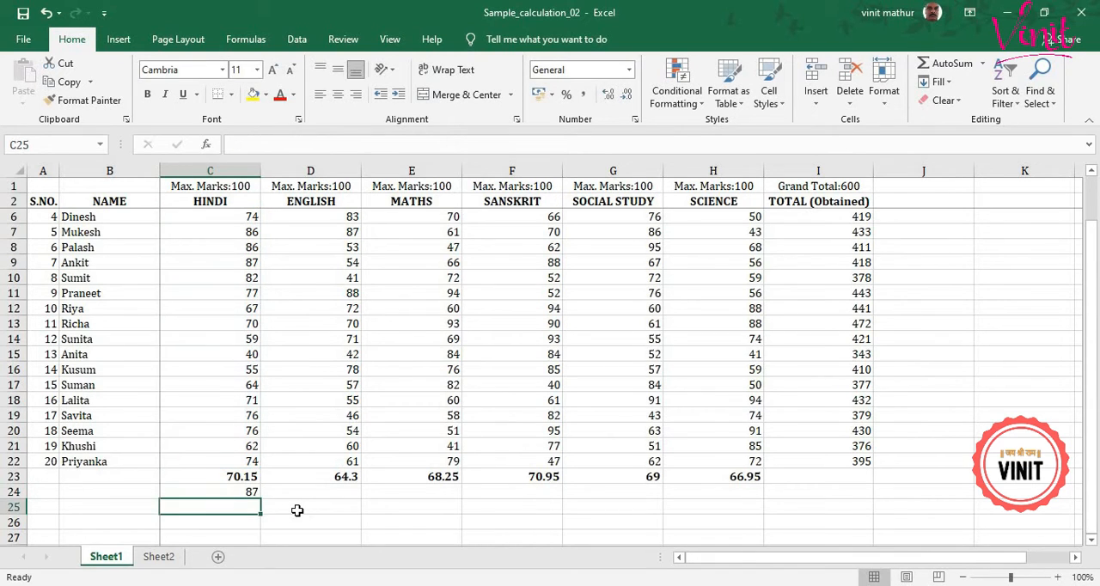
Fill the Hindi maximum formula from C24 across the other subjects through H24.
{"action": "left_click", "coordinate": [252, 490]}
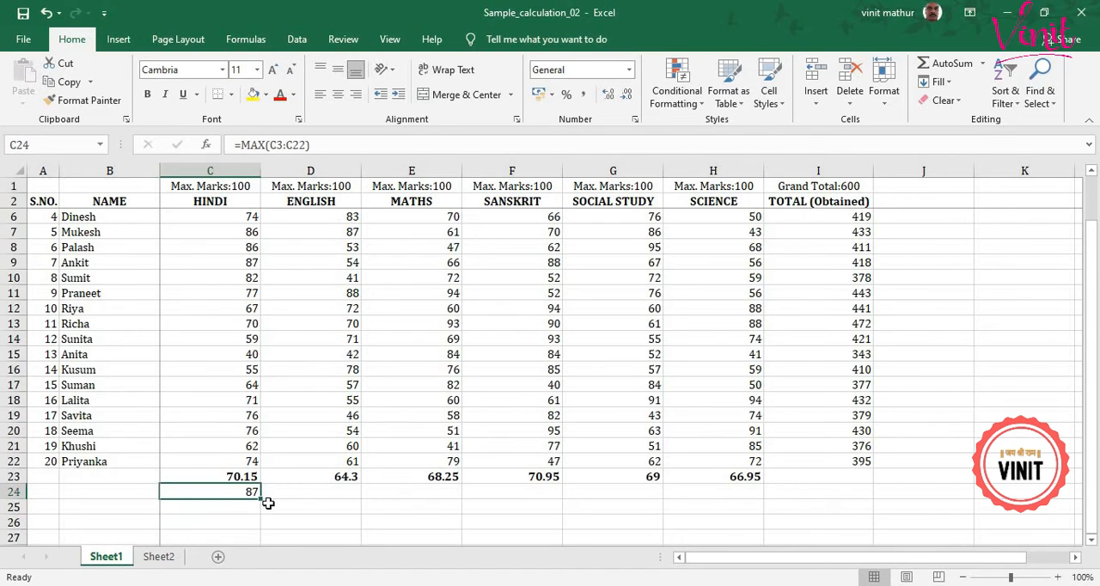
{"action": "left_click_drag", "start_coordinate": [260, 498], "coordinate": [731, 513]}
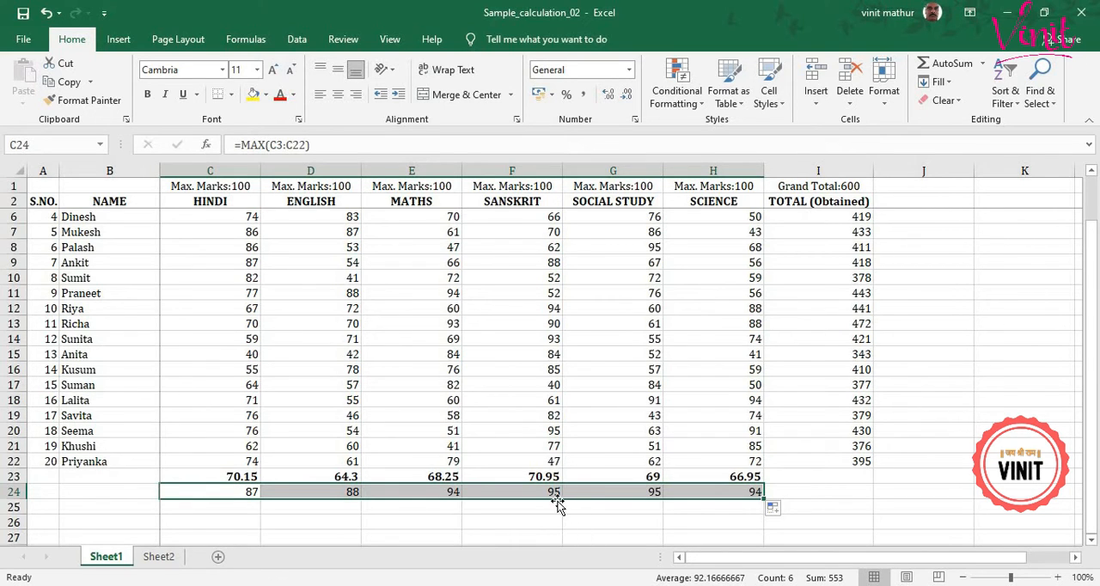
{"action": "left_click", "coordinate": [243, 508]}
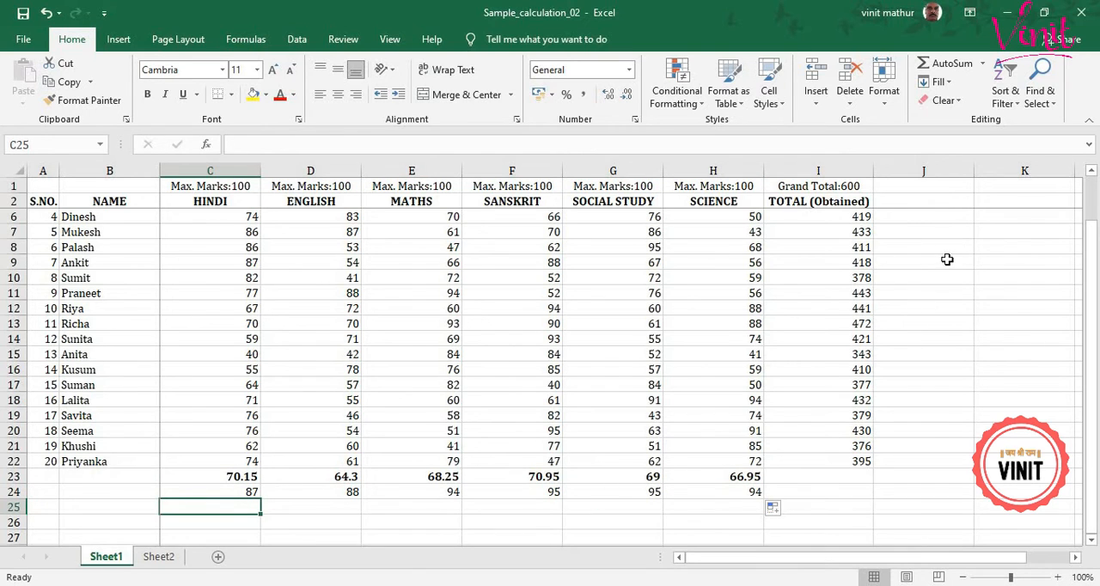
Label the summary rows in B23, B24 and B25 as Average, Max and Min.
{"action": "left_click", "coordinate": [142, 478]}
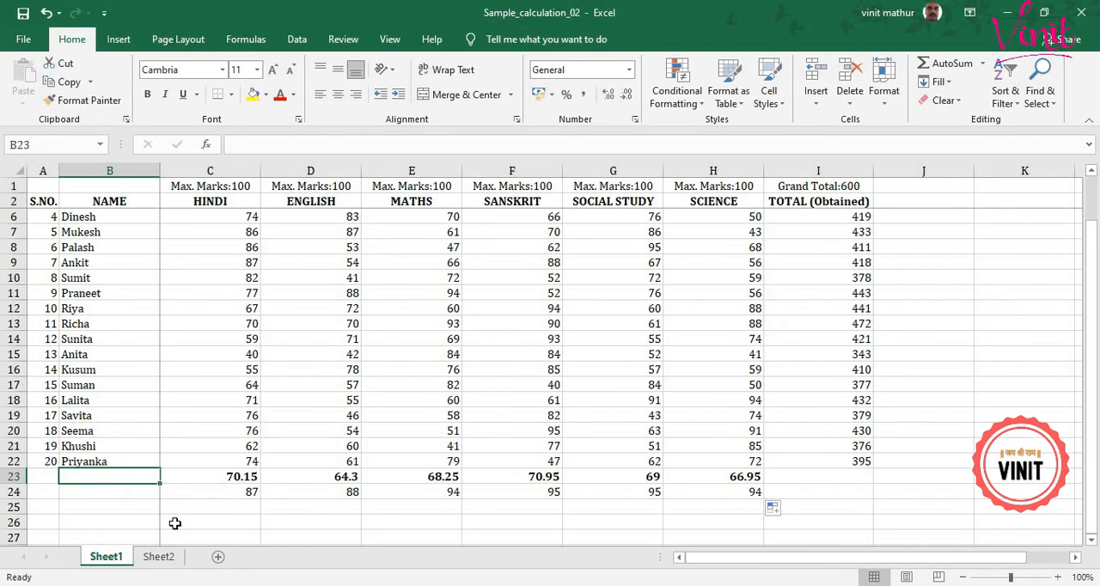
{"action": "type", "text": "Aver"}
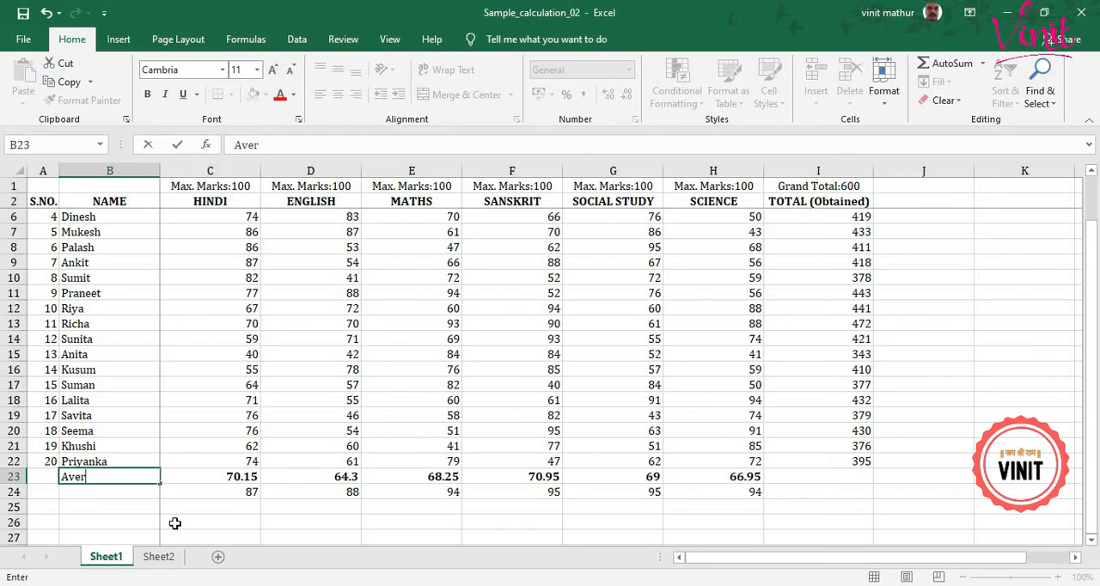
{"action": "type", "text": "age"}
{"action": "key", "text": "Return"}
{"action": "type", "text": "M"}
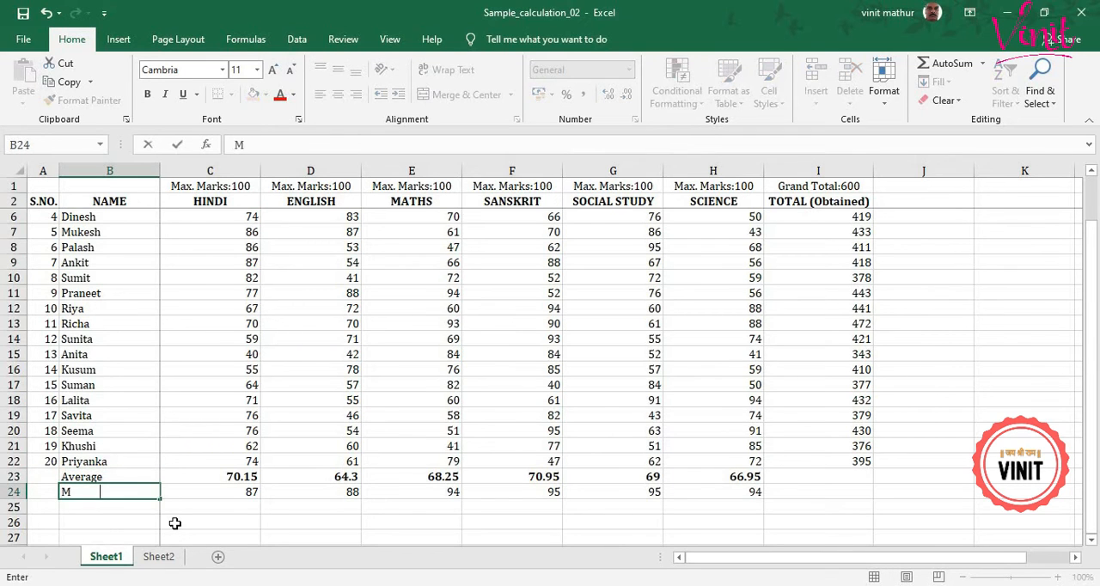
{"action": "type", "text": "ax"}
{"action": "key", "text": "Return"}
{"action": "type", "text": "Min"}
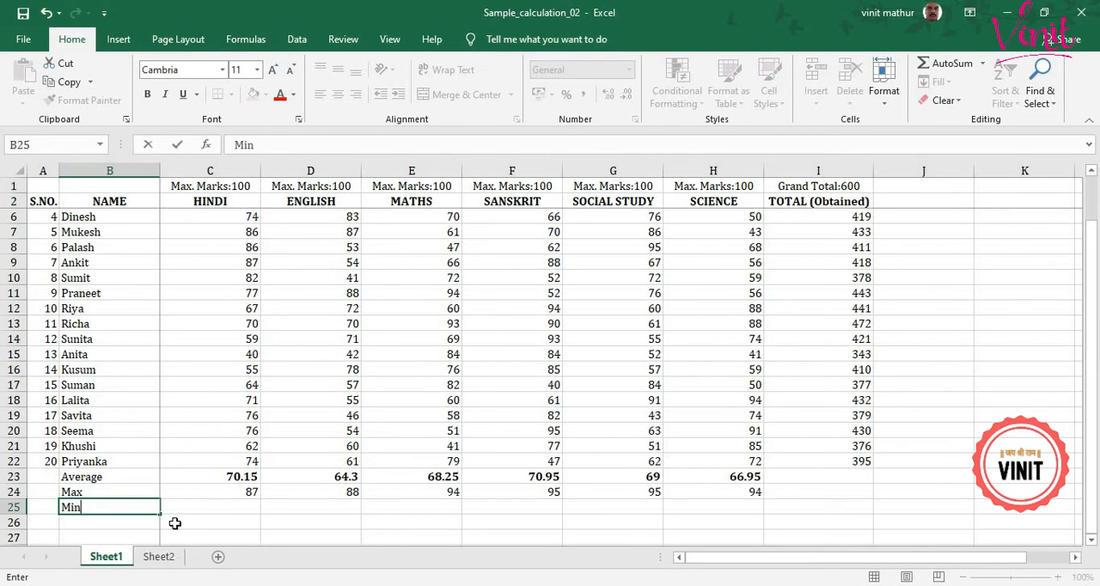
{"action": "key", "text": "Tab"}
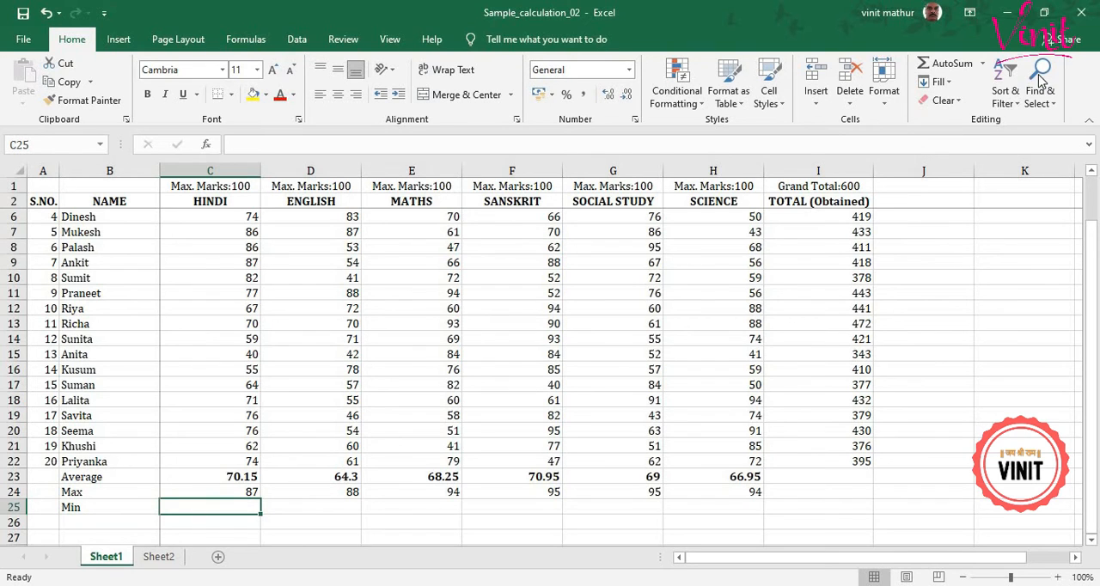
Calculate the lowest Hindi mark in cell C25 with the AutoSum Min function, correcting its range to C3:C22.
{"action": "left_click", "coordinate": [981, 66]}
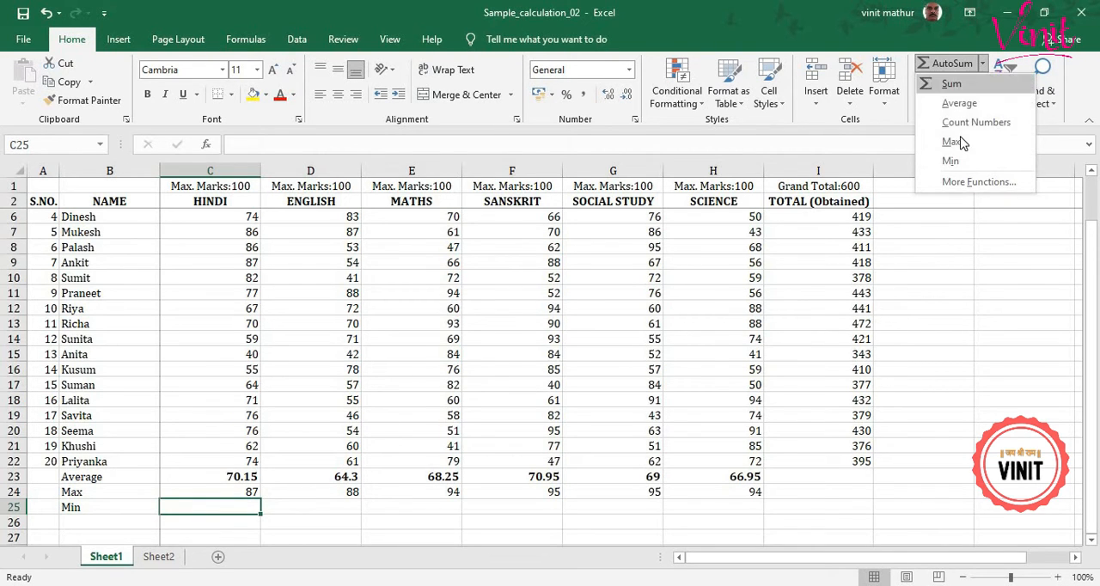
{"action": "left_click", "coordinate": [952, 161]}
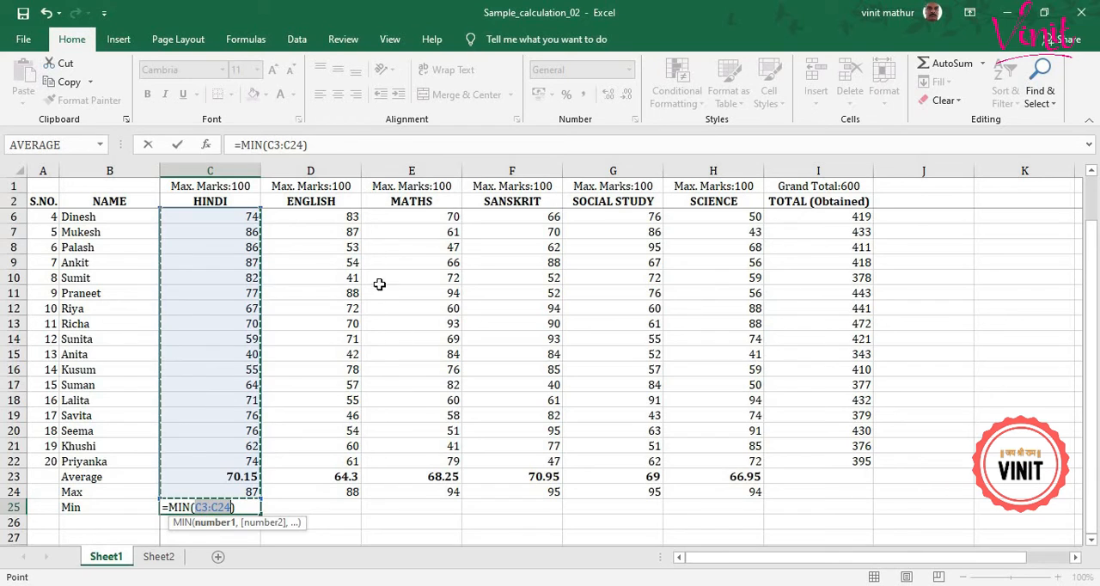
{"action": "left_click", "coordinate": [302, 145]}
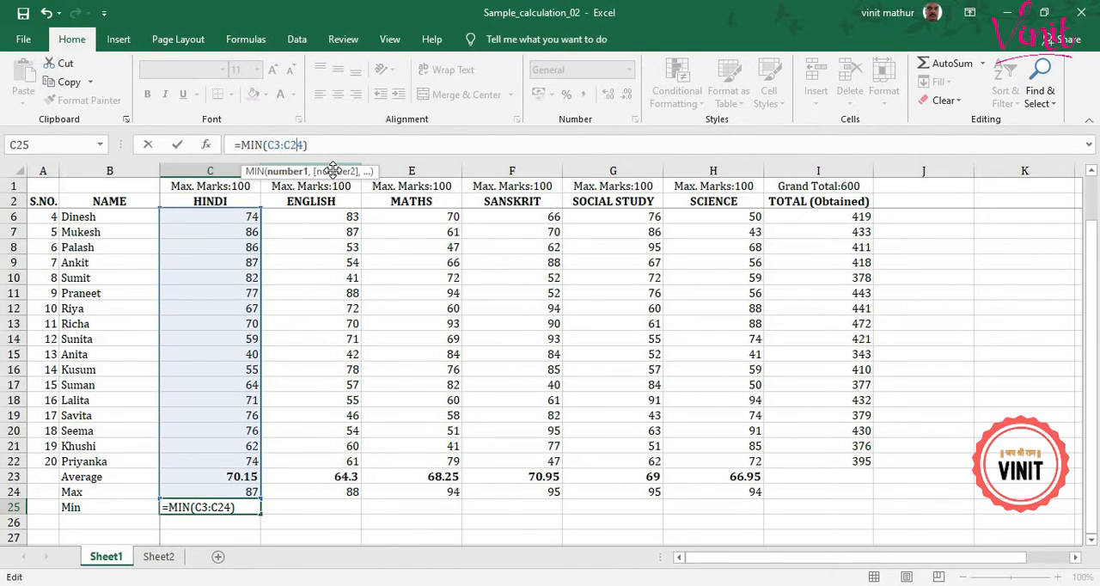
{"action": "key", "text": "Delete"}
{"action": "type", "text": "2"}
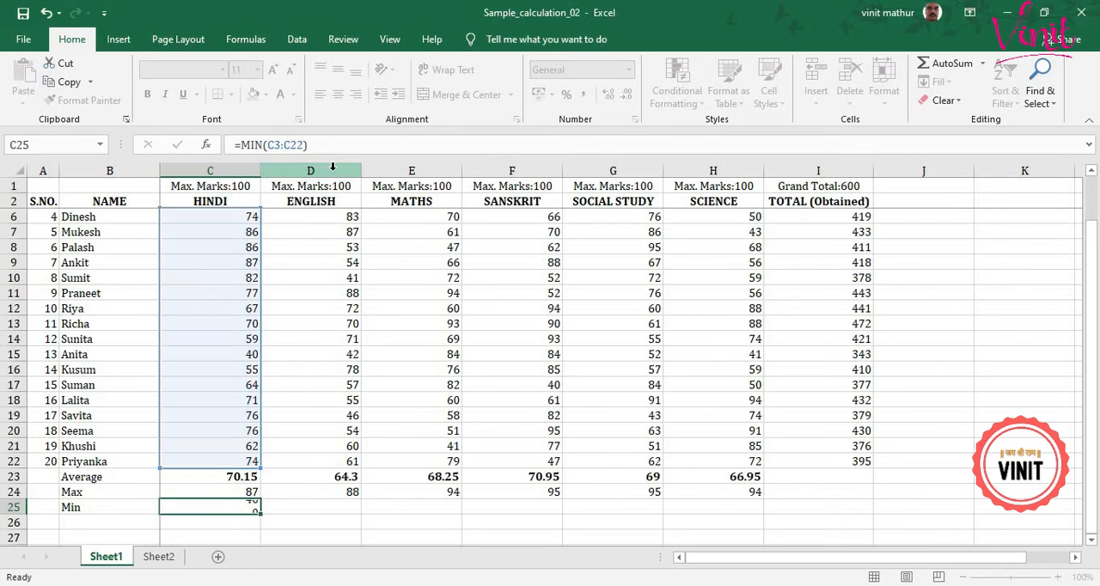
{"action": "key", "text": "Return"}
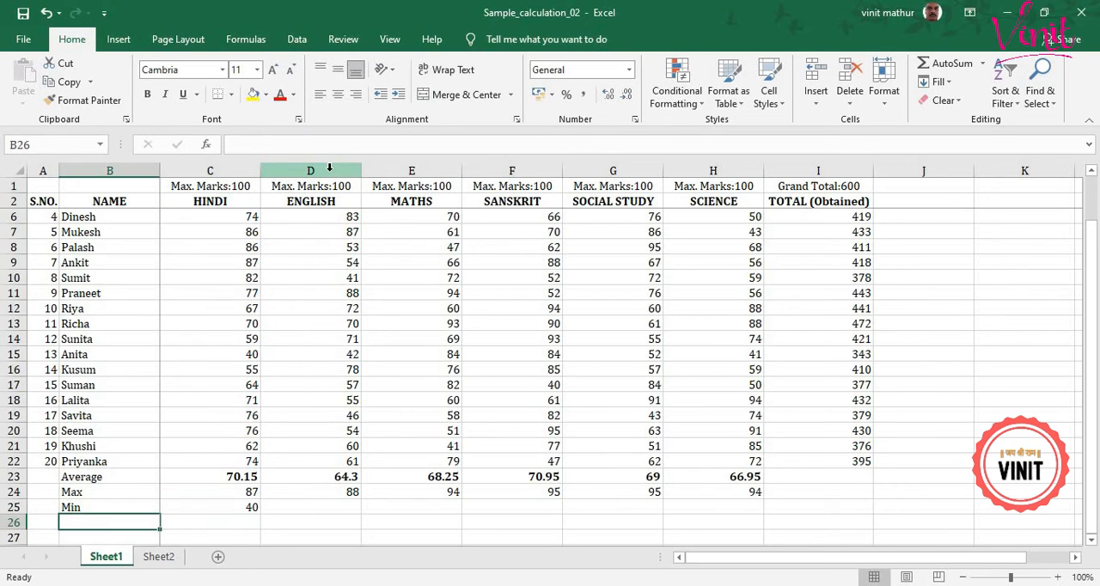
Fill the Hindi minimum formula from C25 across the other subjects through H25.
{"action": "left_click", "coordinate": [253, 508]}
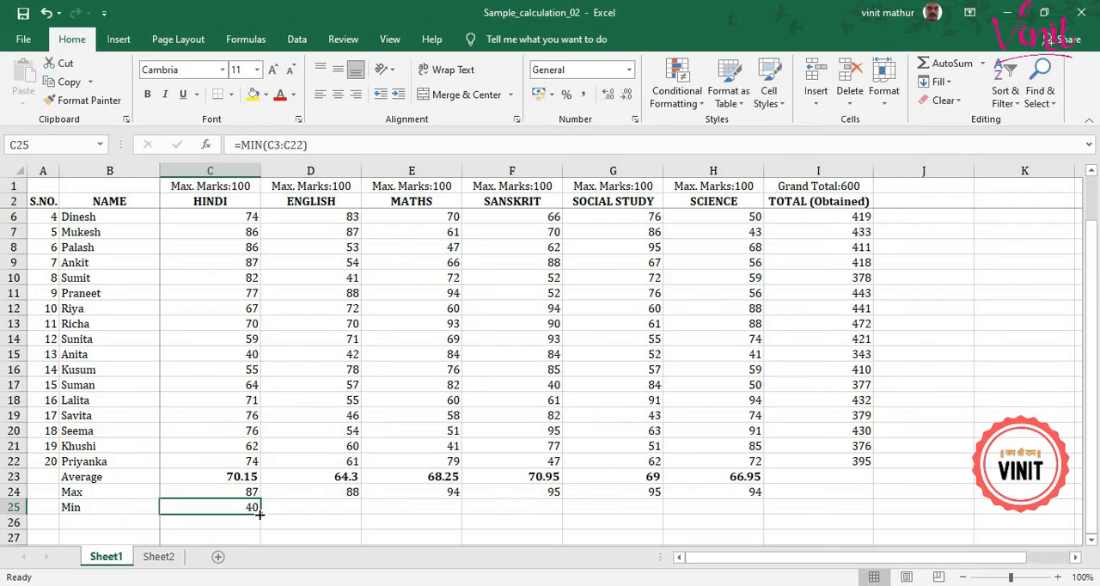
{"action": "left_click_drag", "start_coordinate": [259, 513], "coordinate": [738, 520]}
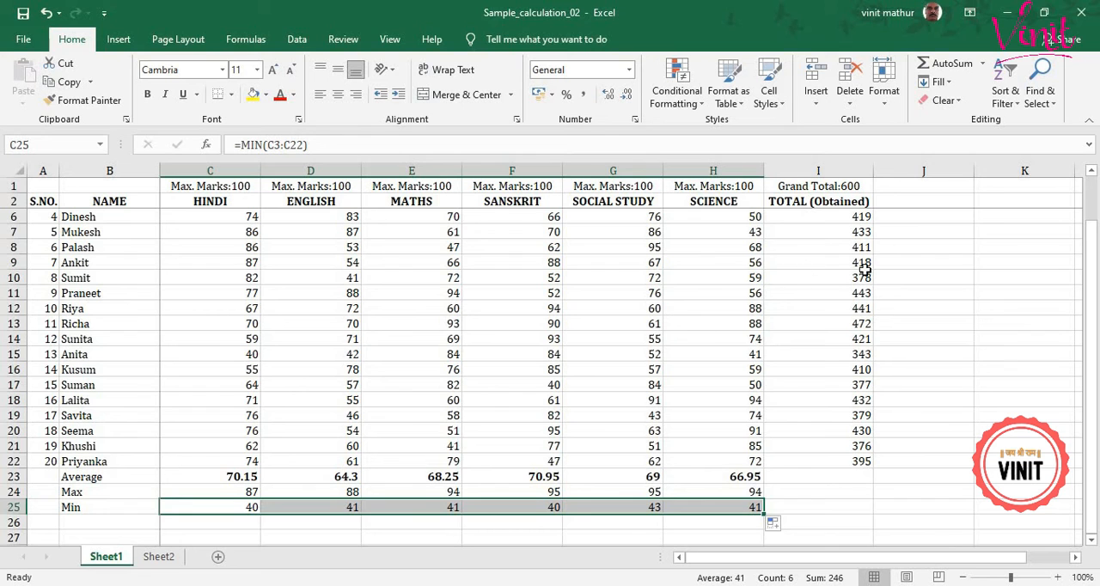
{"action": "scroll", "coordinate": [948, 289], "scroll_direction": "up", "scroll_amount": 1}
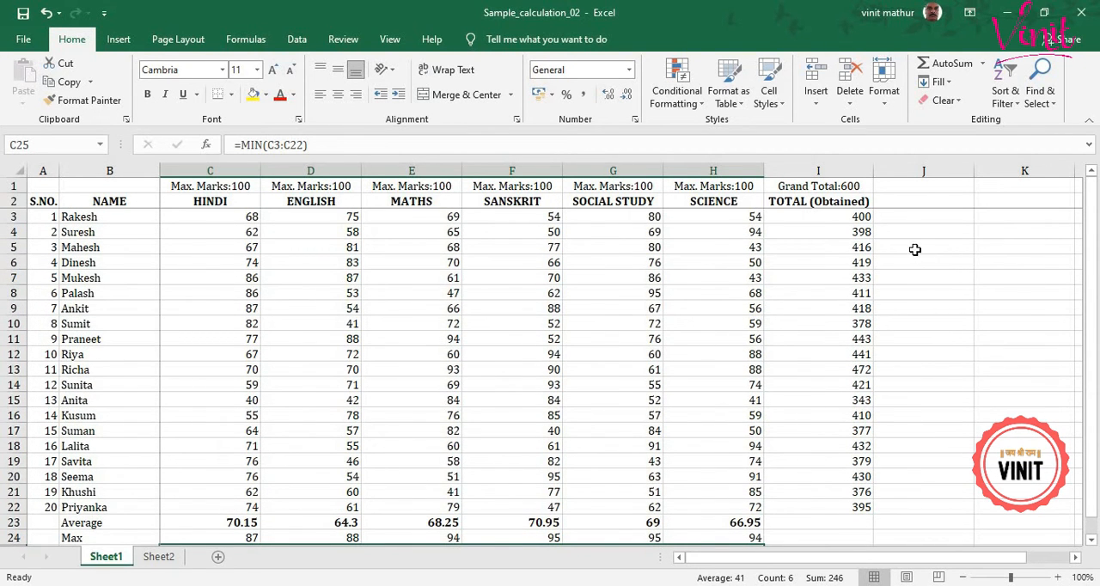
{"action": "left_click", "coordinate": [232, 534]}
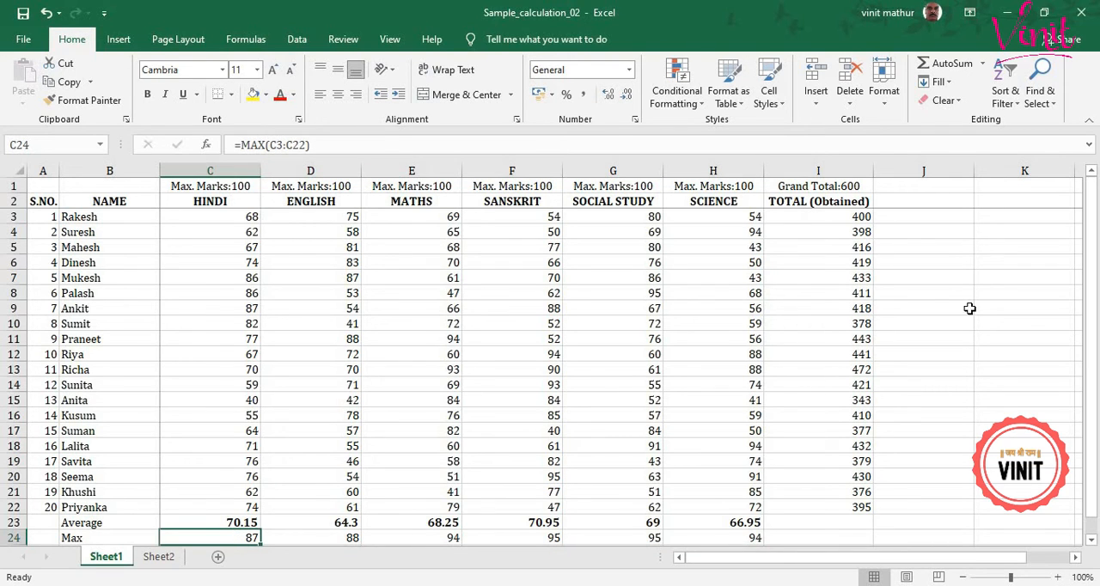
Add the column heading Percentage in cell J2, beside TOTAL (Obtained).
{"action": "left_click", "coordinate": [934, 206]}
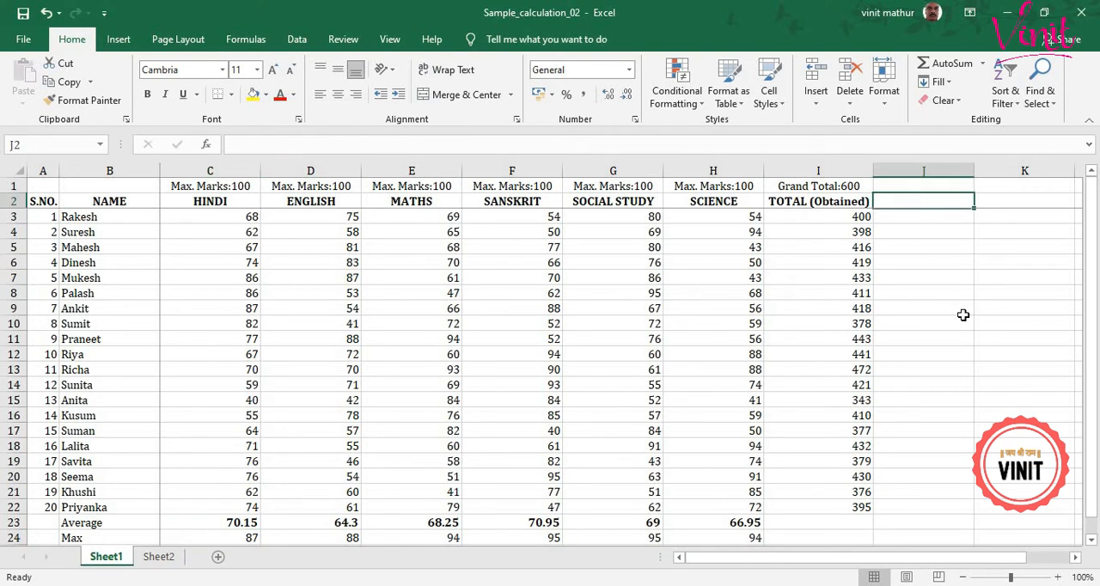
{"action": "type", "text": "Pe"}
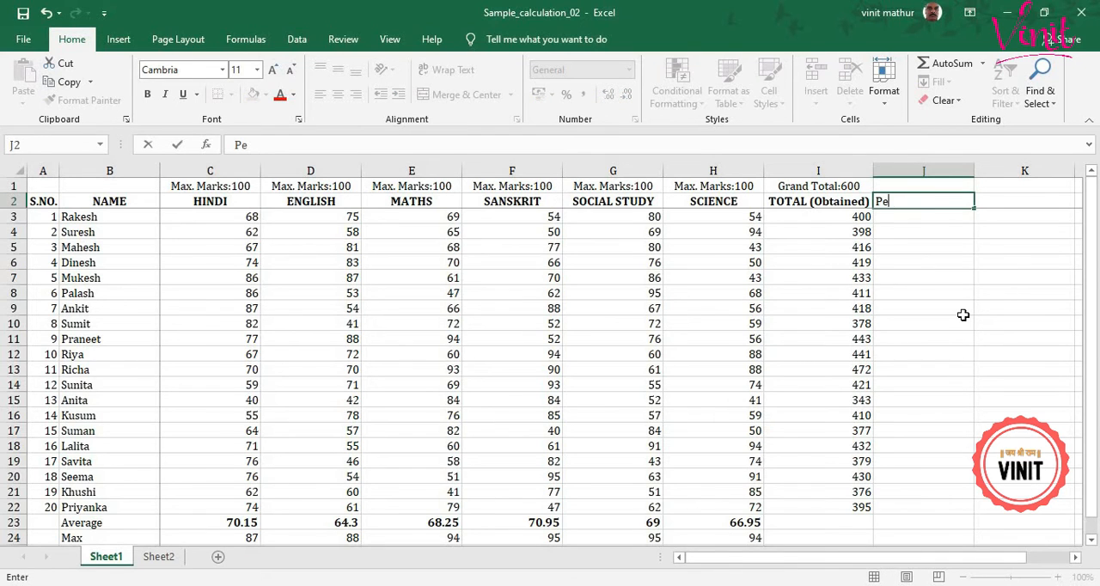
{"action": "type", "text": "rcen "}
{"action": "type", "text": "age"}
{"action": "key", "text": "Return"}
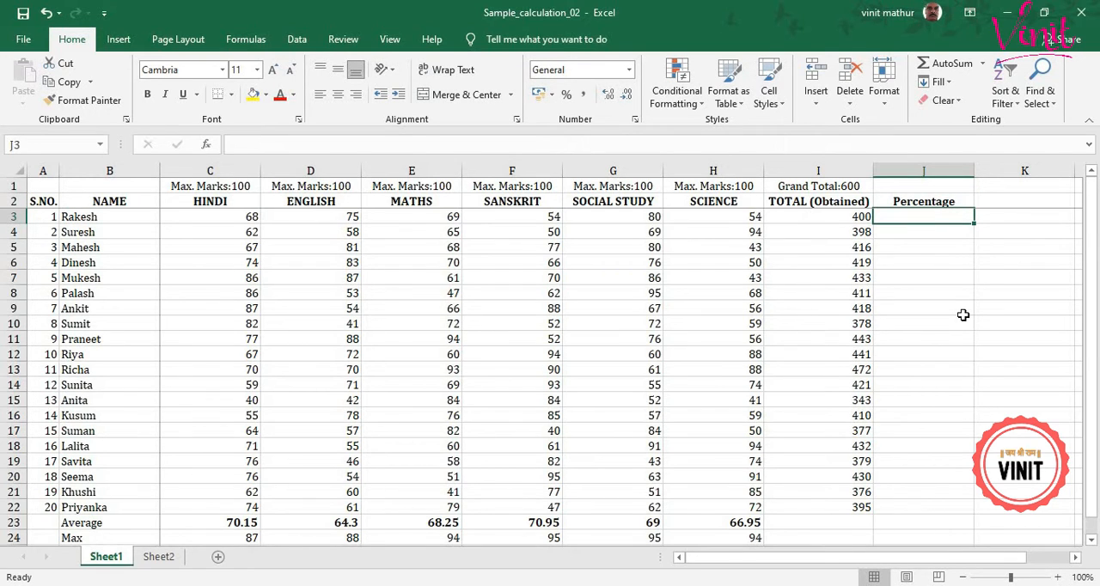
Calculate the first student's percentage in cell J3 with the formula =I3*100/600.
{"action": "type", "text": "="}
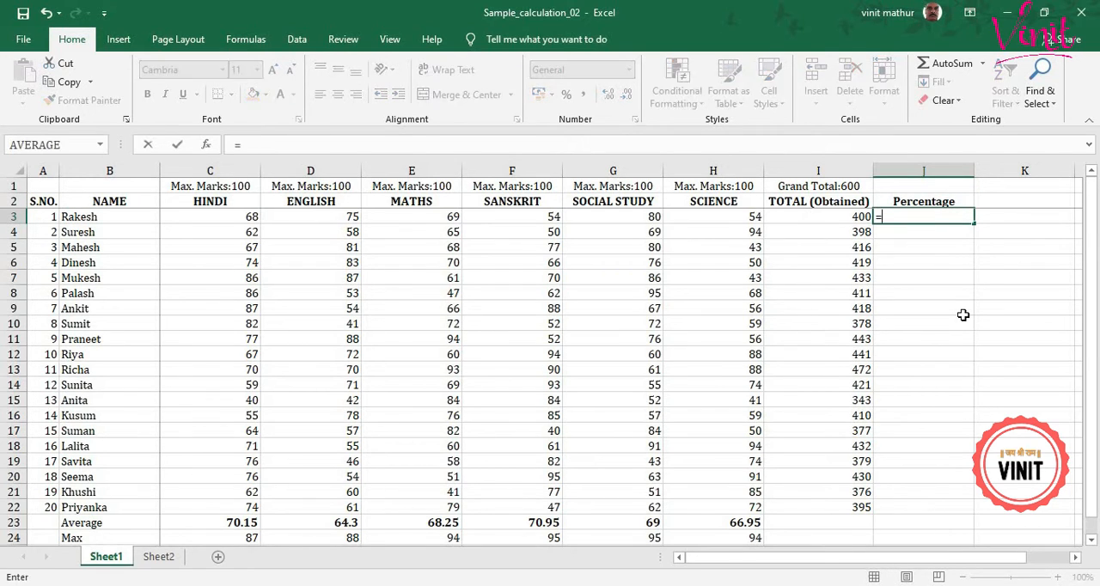
{"action": "left_click", "coordinate": [834, 218]}
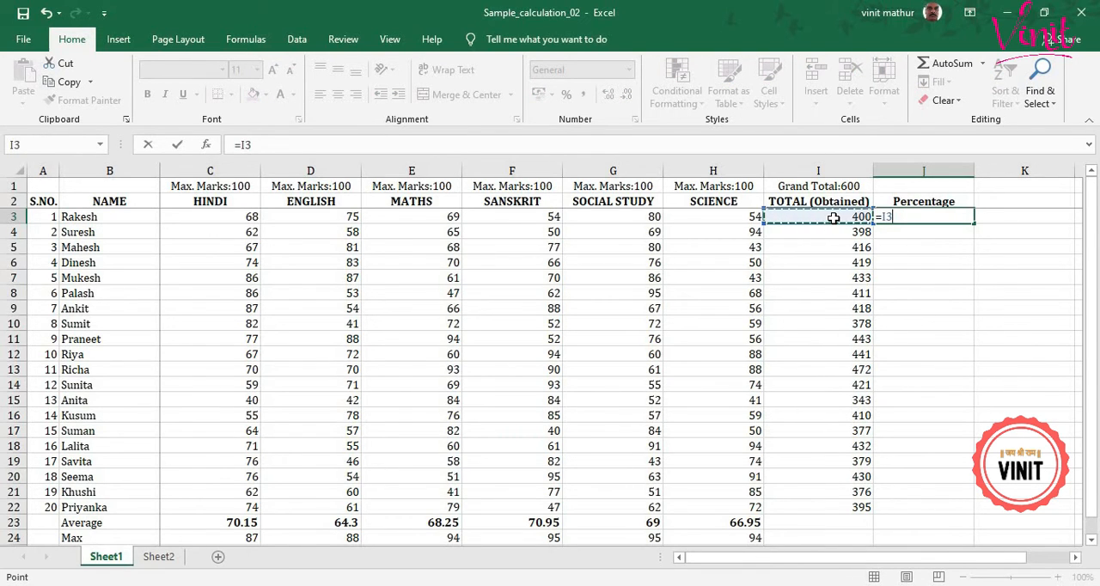
{"action": "type", "text": "*100"}
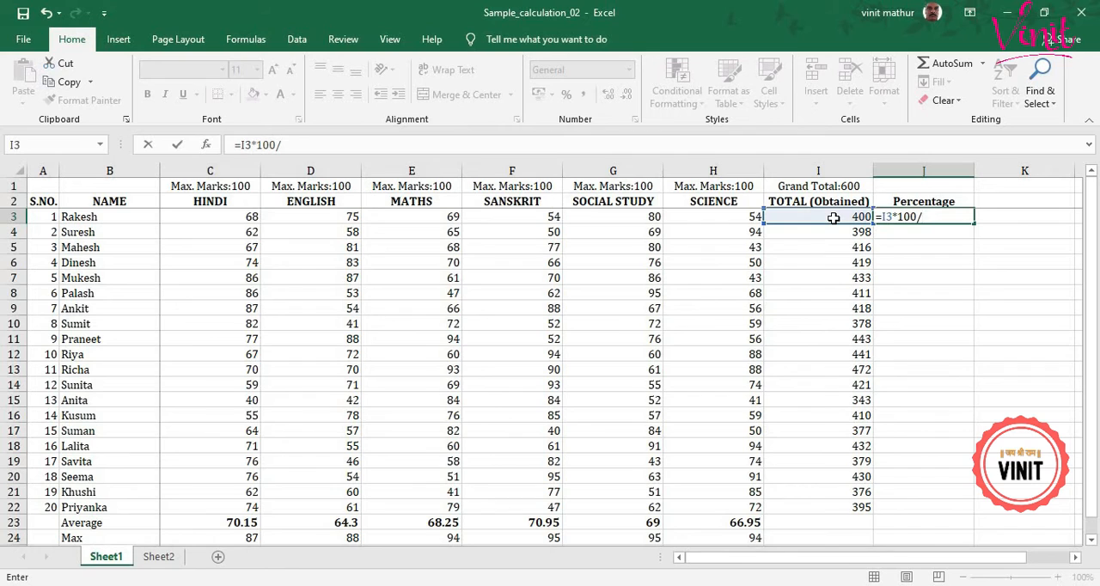
{"action": "type", "text": "/600"}
{"action": "key", "text": "Return"}
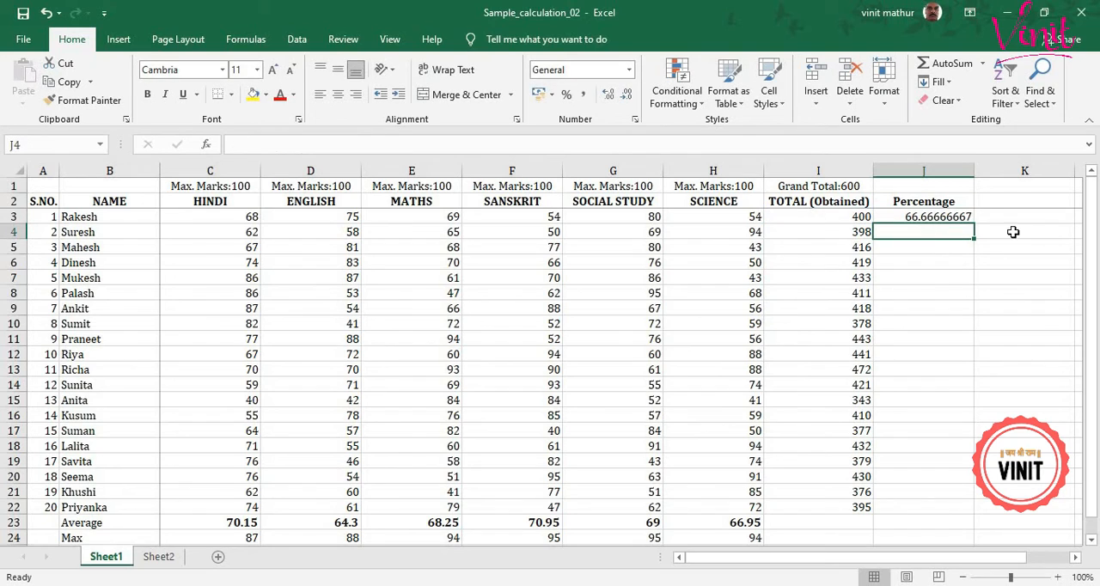
Reduce the percentage in J3 to two decimal places.
{"action": "left_click", "coordinate": [962, 217]}
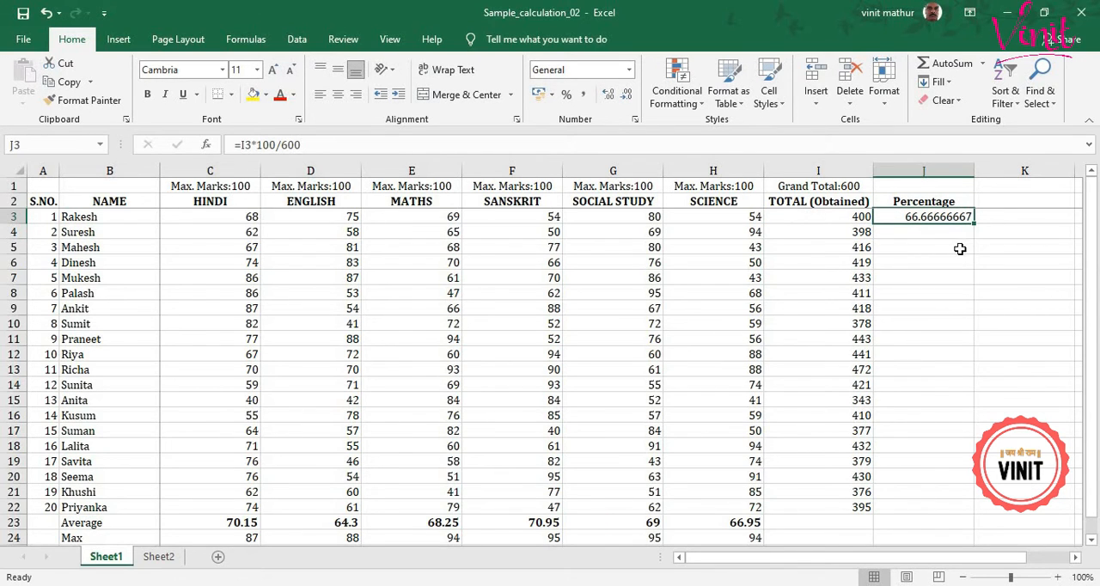
{"action": "left_click", "coordinate": [625, 95]}
{"action": "left_click", "coordinate": [625, 94]}
{"action": "left_click", "coordinate": [625, 94]}
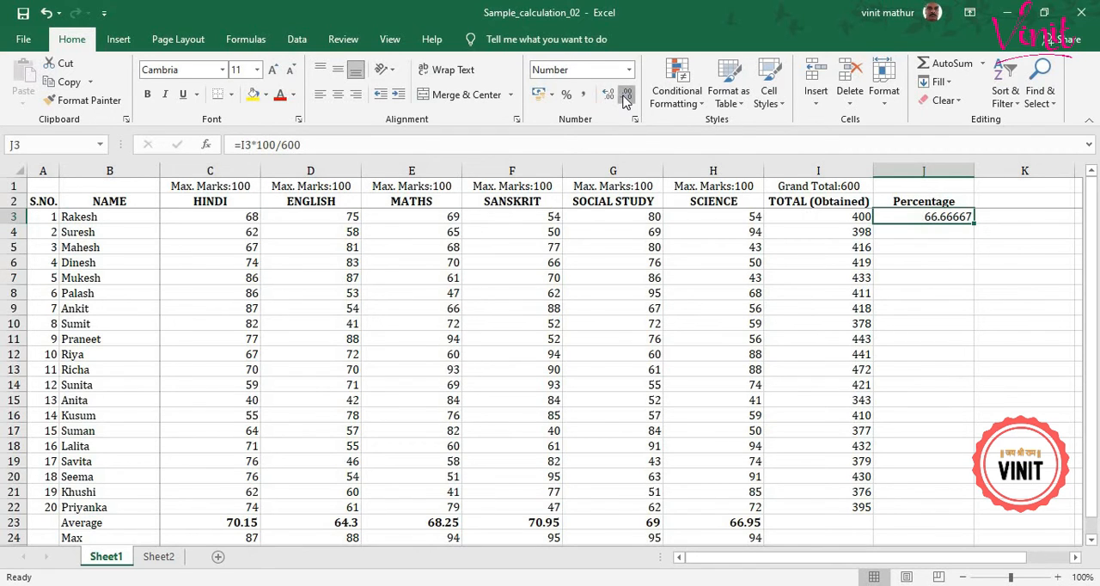
{"action": "left_click", "coordinate": [624, 96]}
{"action": "left_click", "coordinate": [625, 97]}
{"action": "left_click", "coordinate": [625, 96]}
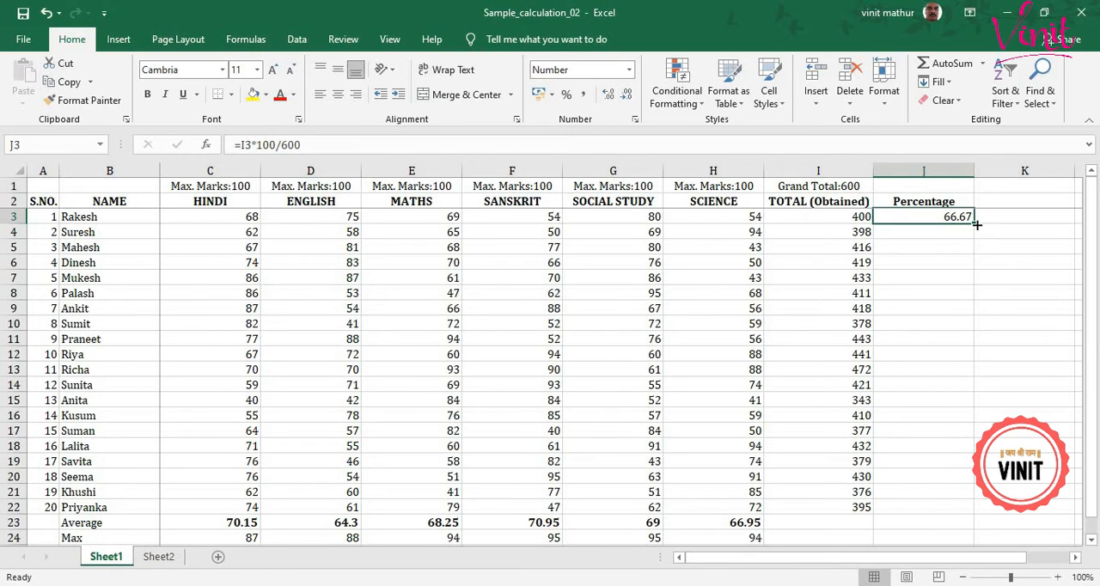
Try filling the percentage formula from J3 down to J22, and clear the copies in J4:J22.
{"action": "left_click_drag", "start_coordinate": [976, 224], "coordinate": [966, 319]}
{"action": "left_click_drag", "start_coordinate": [958, 428], "coordinate": [960, 513]}
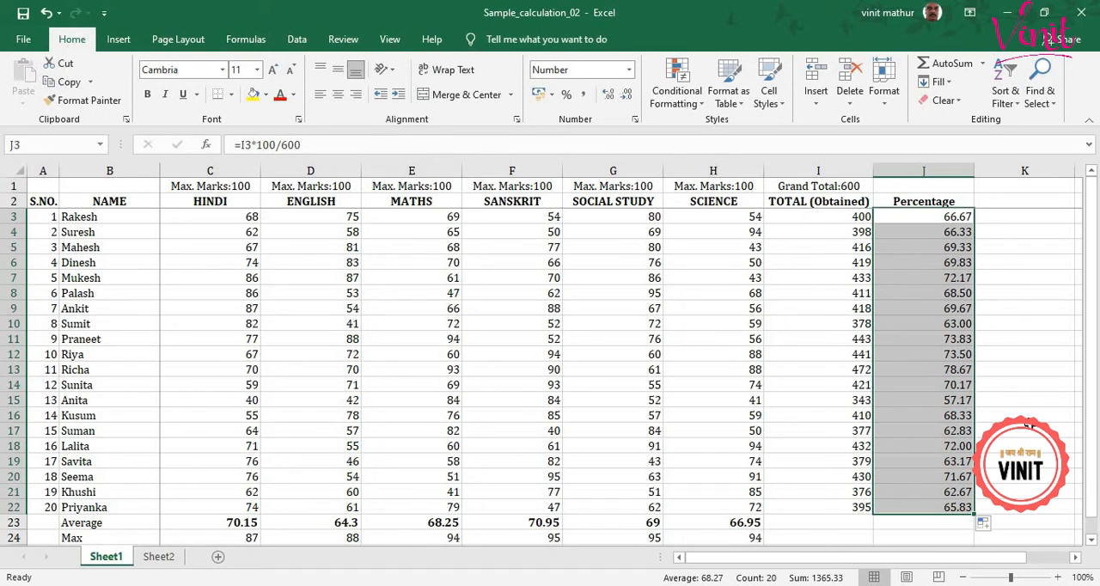
{"action": "left_click_drag", "start_coordinate": [951, 233], "coordinate": [946, 513]}
{"action": "key", "text": "Delete"}
{"action": "left_click", "coordinate": [953, 217]}
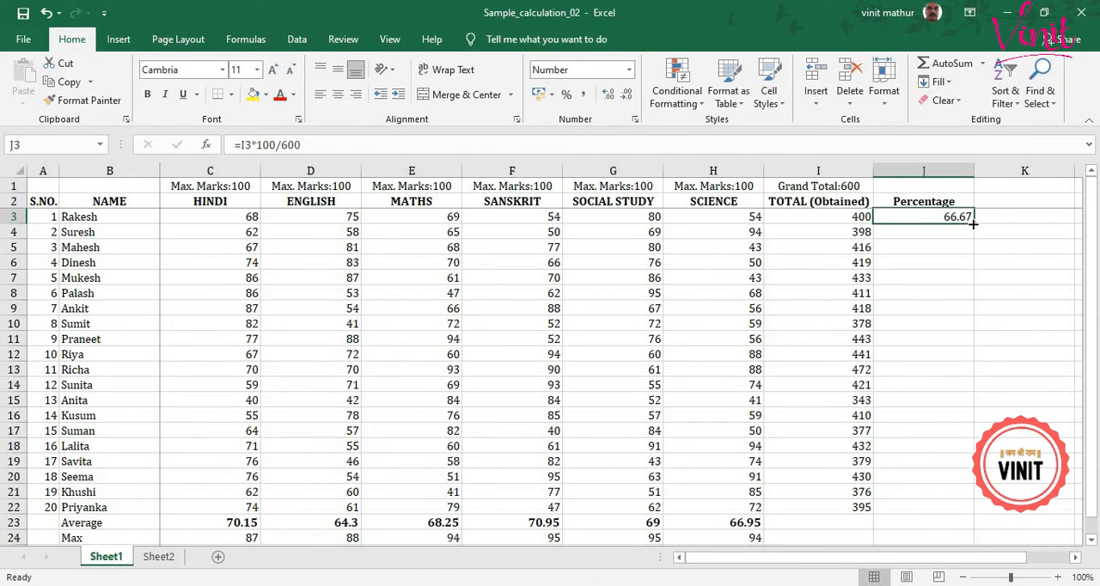
Fill the percentage formula from J3 down the column and clear the surplus copies in J23:J24 beside Average and Max.
{"action": "double_click", "coordinate": [973, 223]}
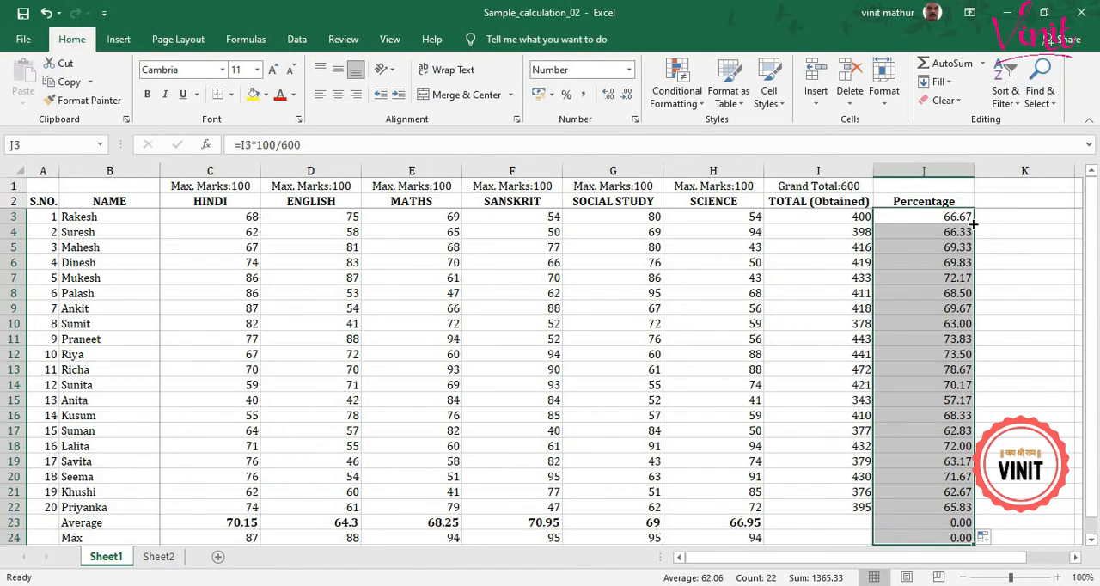
{"action": "scroll", "coordinate": [1008, 319], "scroll_direction": "down", "scroll_amount": 1}
{"action": "left_click", "coordinate": [962, 472]}
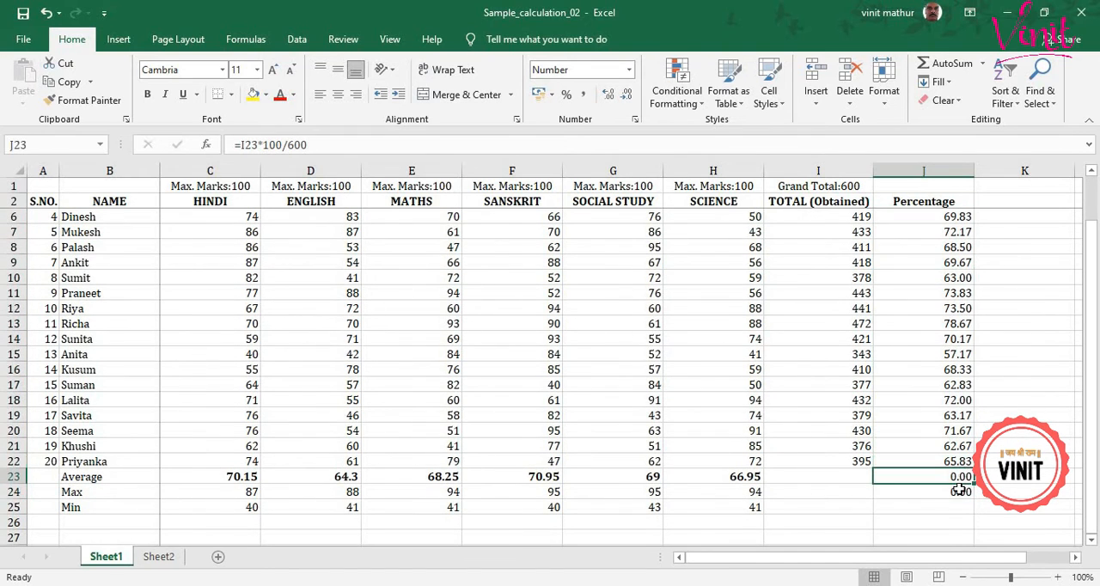
{"action": "left_click", "coordinate": [959, 490], "text": "shift"}
{"action": "key", "text": "Delete"}
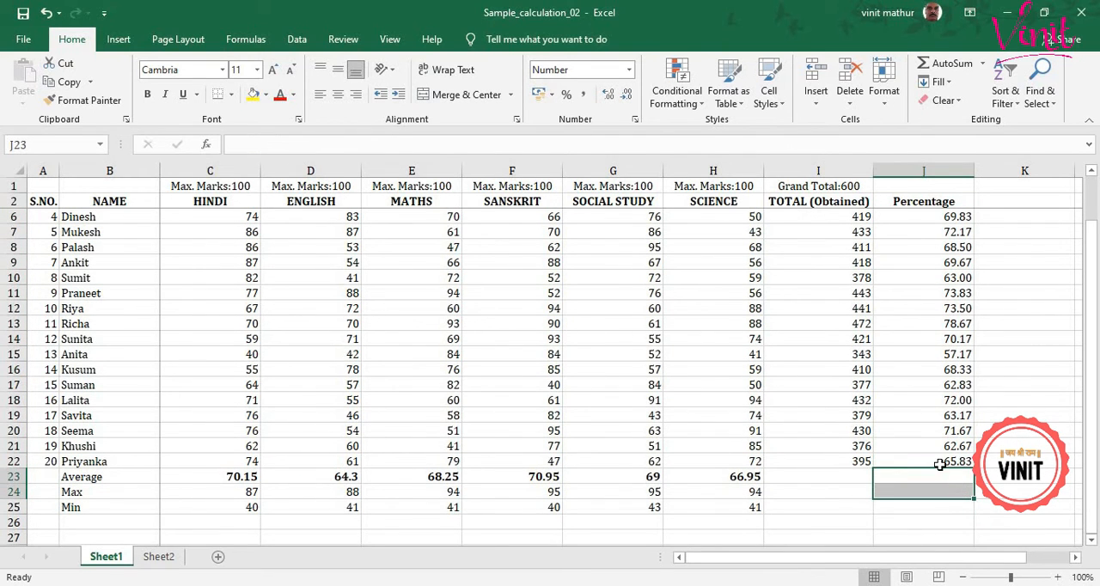
{"action": "scroll", "coordinate": [935, 462], "scroll_direction": "up", "scroll_amount": 1}
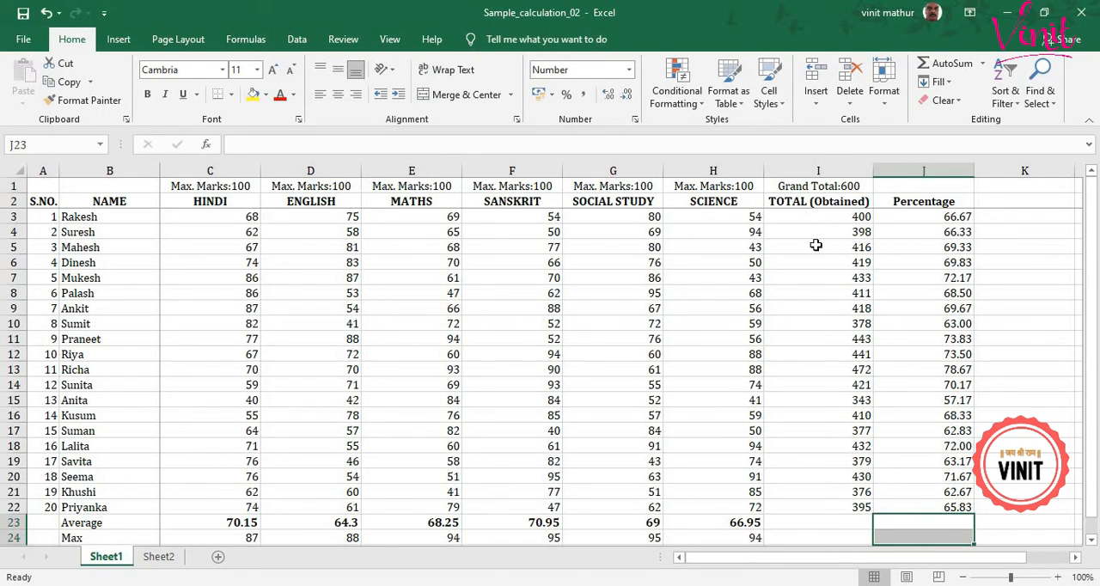
Trace the precedents of the second student's total in cell I4.
{"action": "left_click", "coordinate": [249, 43]}
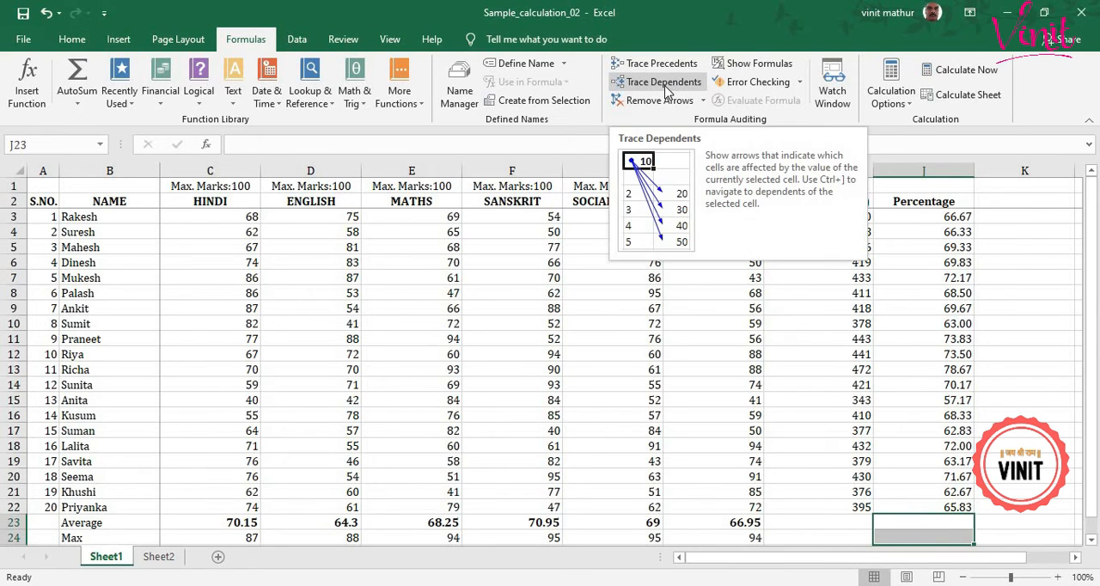
{"action": "left_click", "coordinate": [830, 235]}
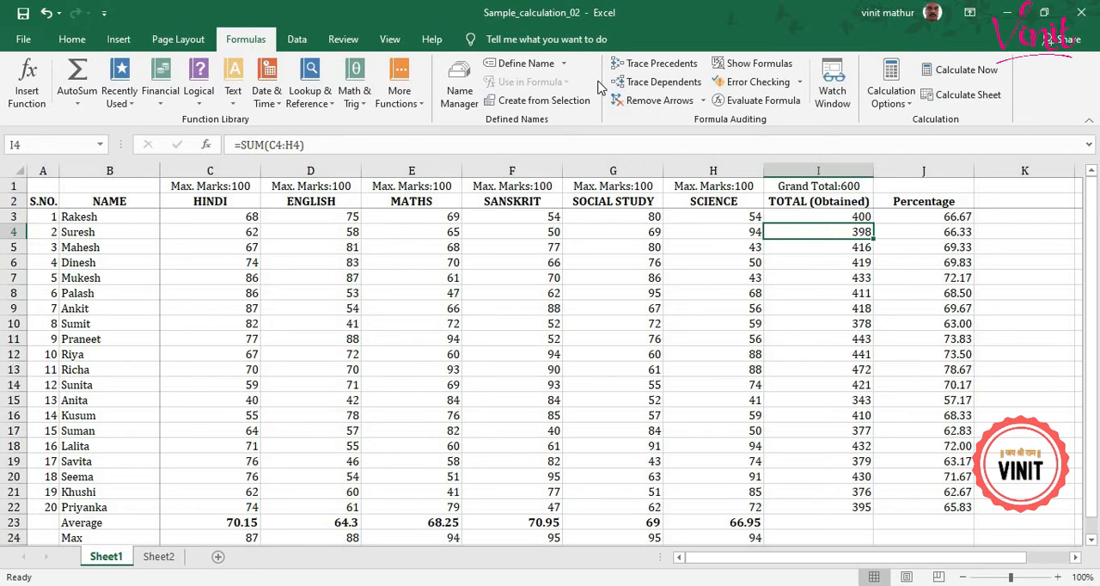
{"action": "left_click", "coordinate": [668, 73]}
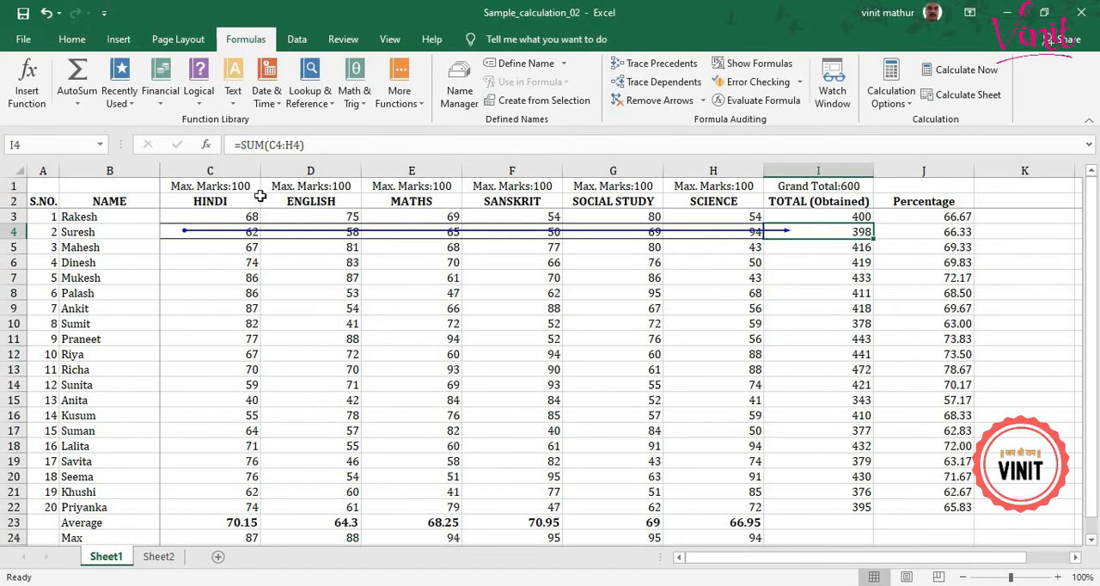
Trace the precedents of the English minimum in cell D25.
{"action": "scroll", "coordinate": [388, 338], "scroll_direction": "down", "scroll_amount": 1}
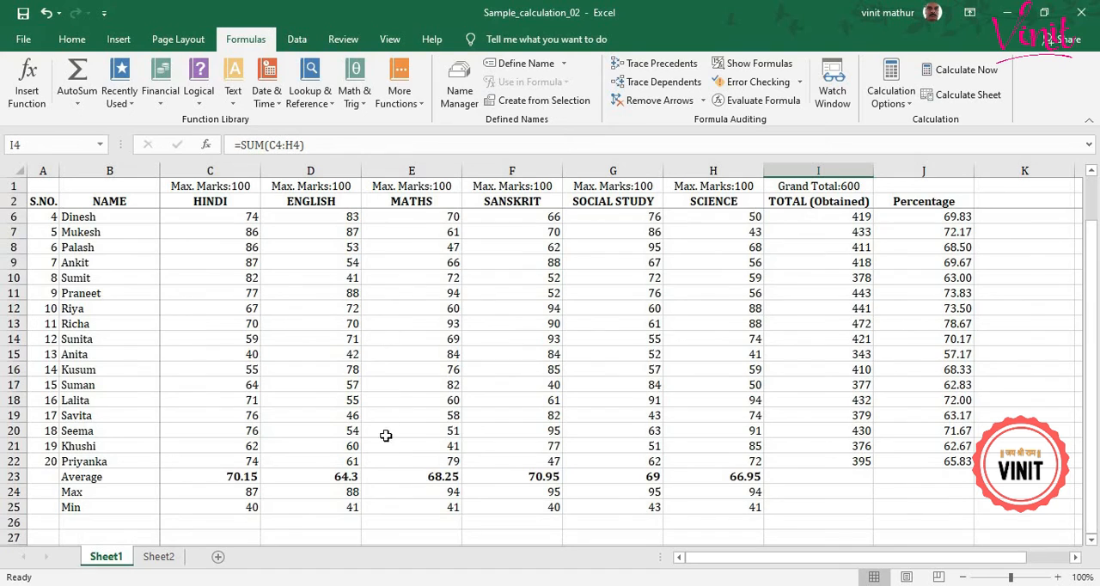
{"action": "left_click", "coordinate": [352, 508]}
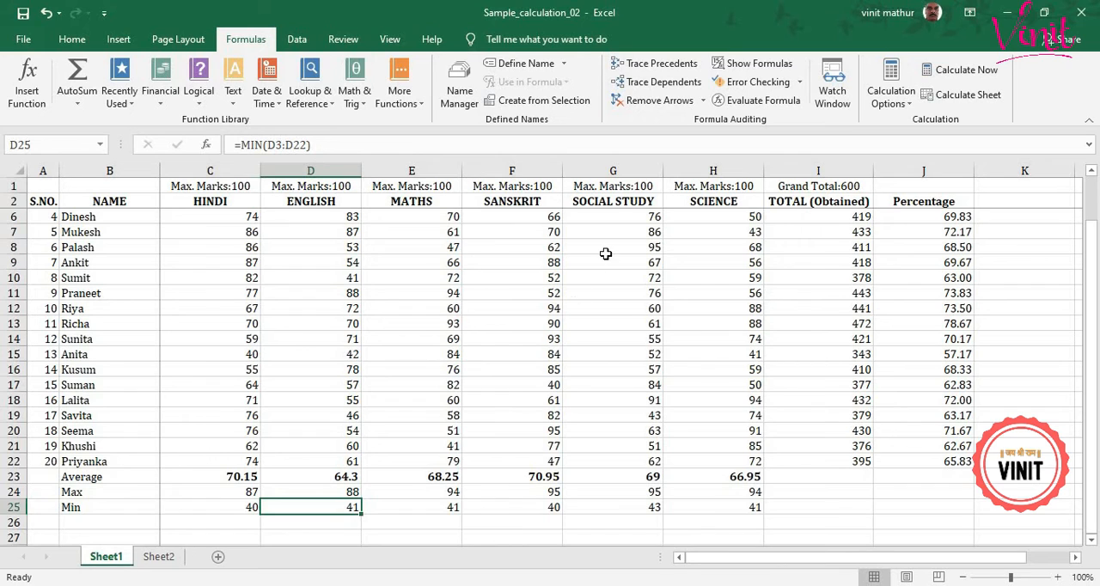
{"action": "left_click", "coordinate": [662, 63]}
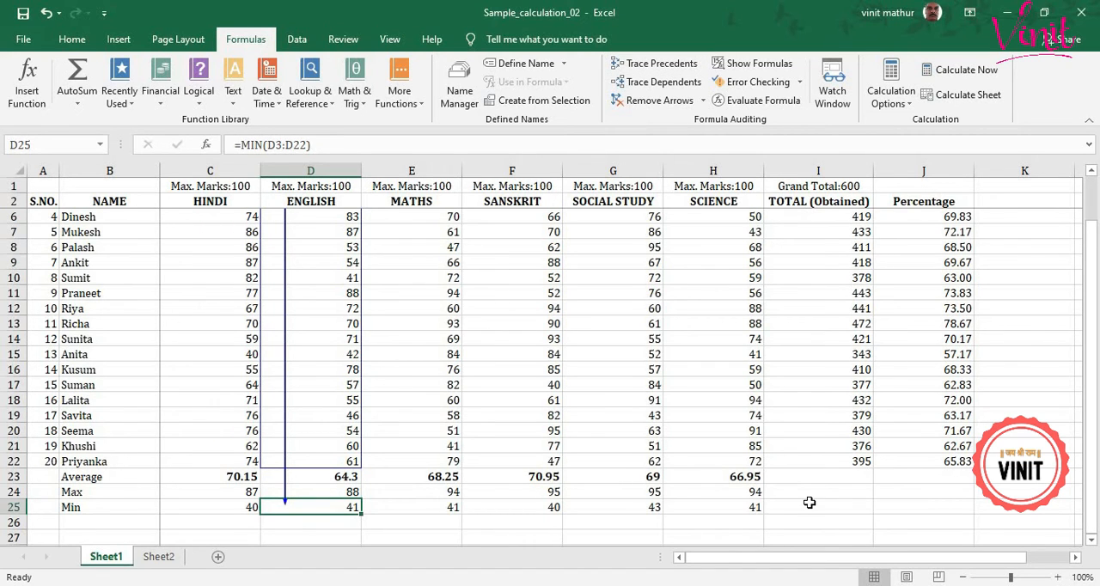
{"action": "scroll", "coordinate": [809, 502], "scroll_direction": "up", "scroll_amount": 1}
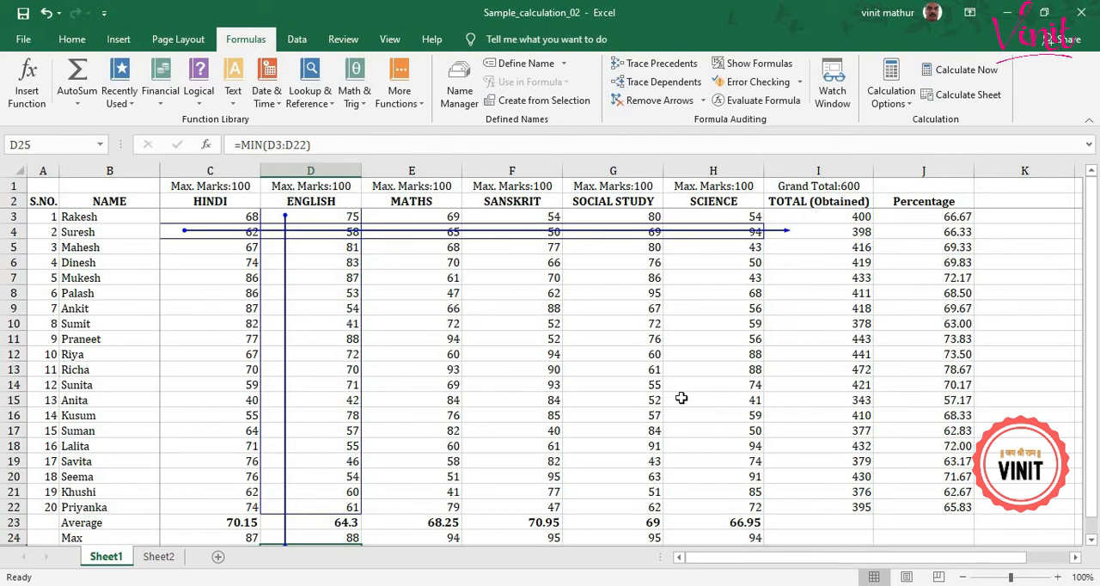
Trace the dependents of the Sanskrit mark in cell F12, and save the workbook.
{"action": "left_click", "coordinate": [554, 354]}
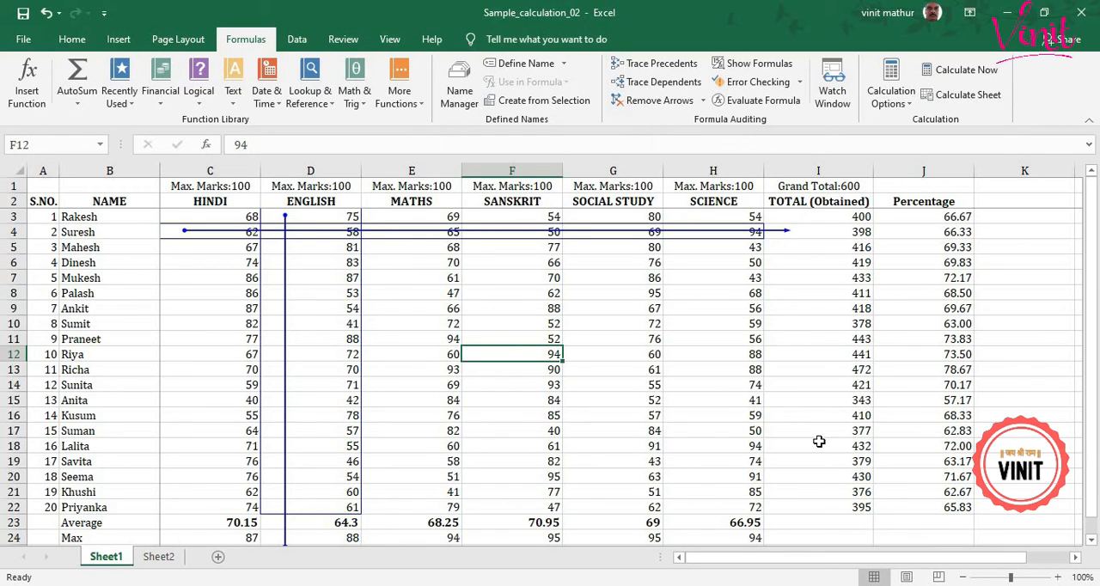
{"action": "left_click", "coordinate": [662, 89]}
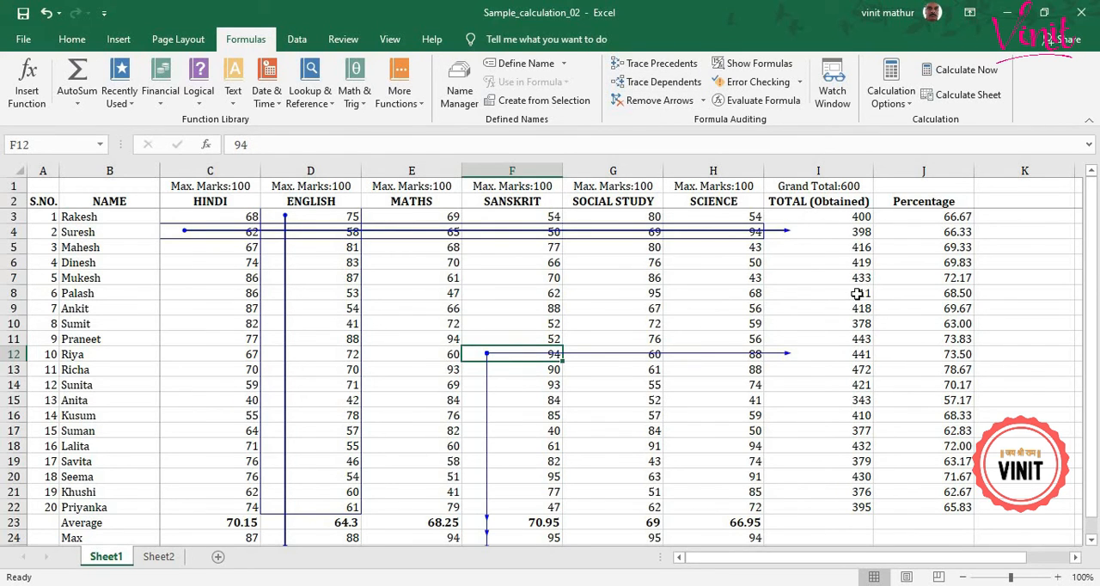
{"action": "scroll", "coordinate": [856, 294], "scroll_direction": "down", "scroll_amount": 1}
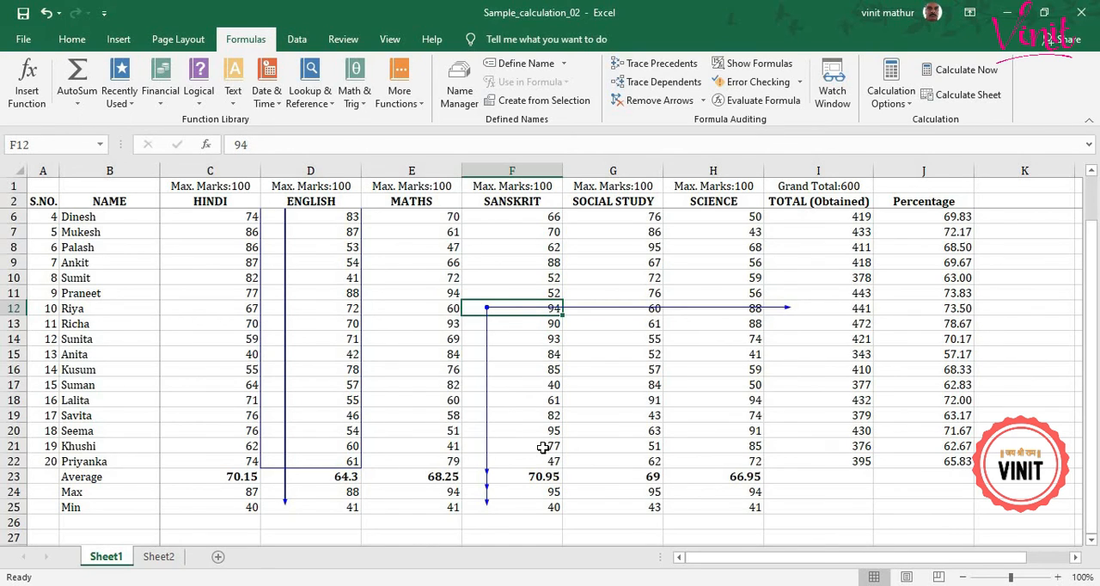
{"action": "key", "text": "ctrl+s"}
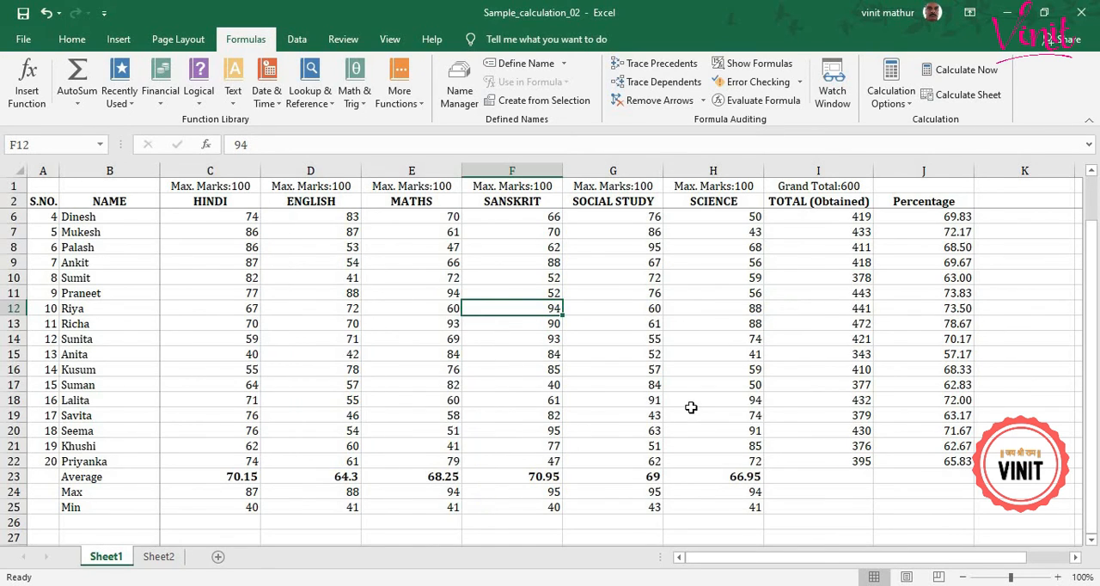
Trace the dependents of the Science mark in cell H21 and examine where its arrows lead.
{"action": "left_click", "coordinate": [750, 447]}
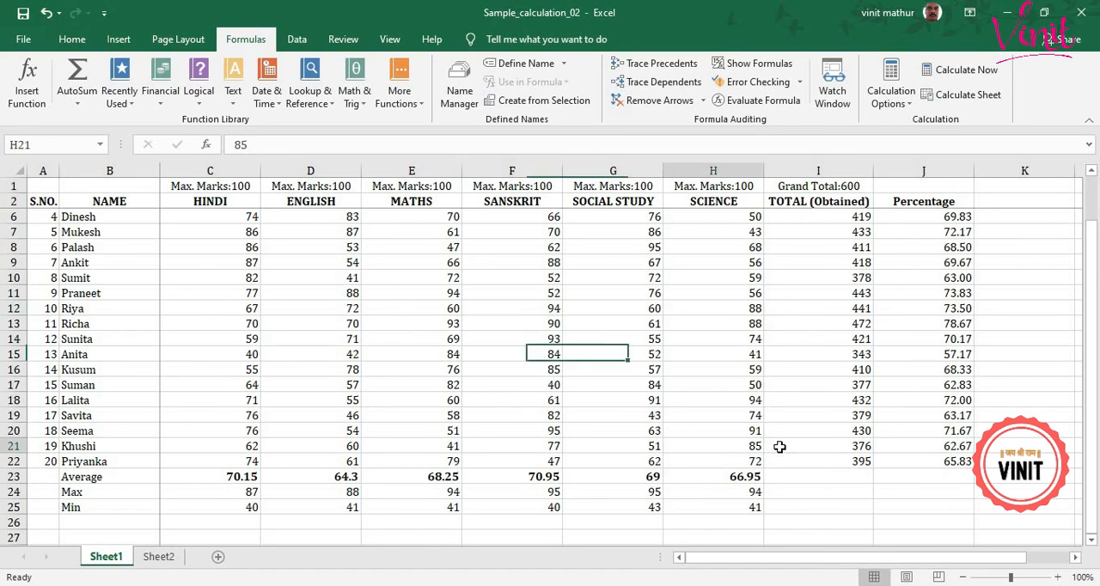
{"action": "left_click", "coordinate": [663, 82]}
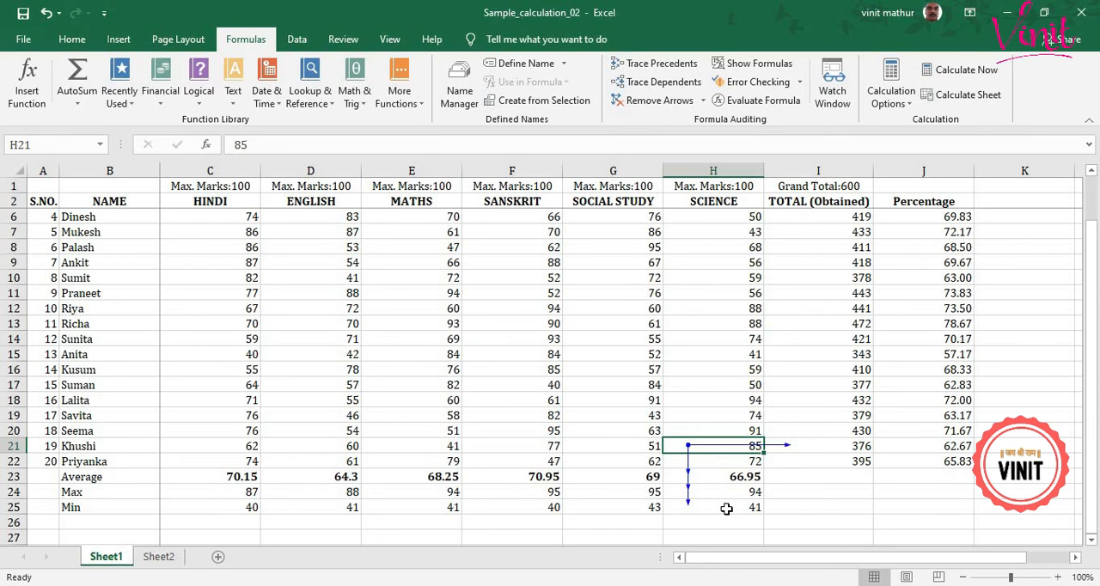
{"action": "scroll", "coordinate": [692, 405], "scroll_direction": "up", "scroll_amount": 1}
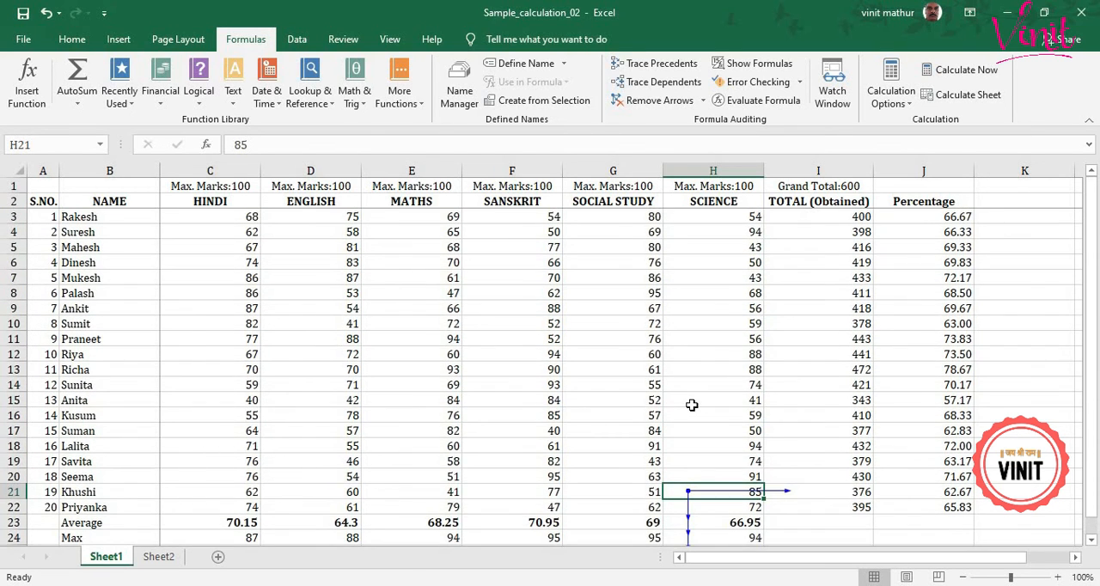
{"action": "scroll", "coordinate": [691, 405], "scroll_direction": "down", "scroll_amount": 1}
{"action": "scroll", "coordinate": [692, 405], "scroll_direction": "up", "scroll_amount": 1}
{"action": "scroll", "coordinate": [699, 386], "scroll_direction": "down", "scroll_amount": 1}
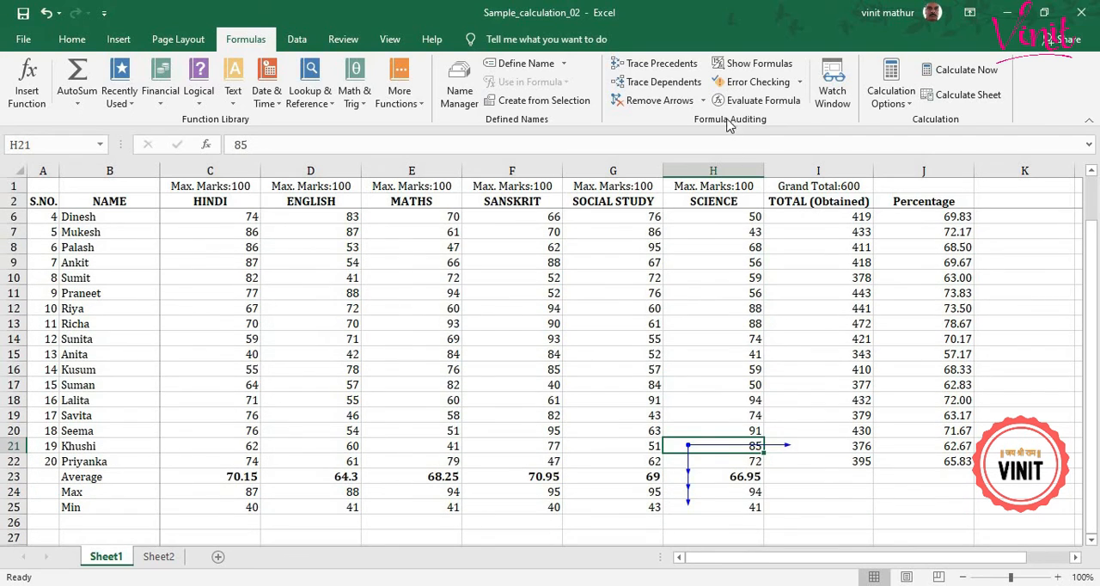
Remove all tracer arrows from the mark sheet.
{"action": "left_click", "coordinate": [702, 100]}
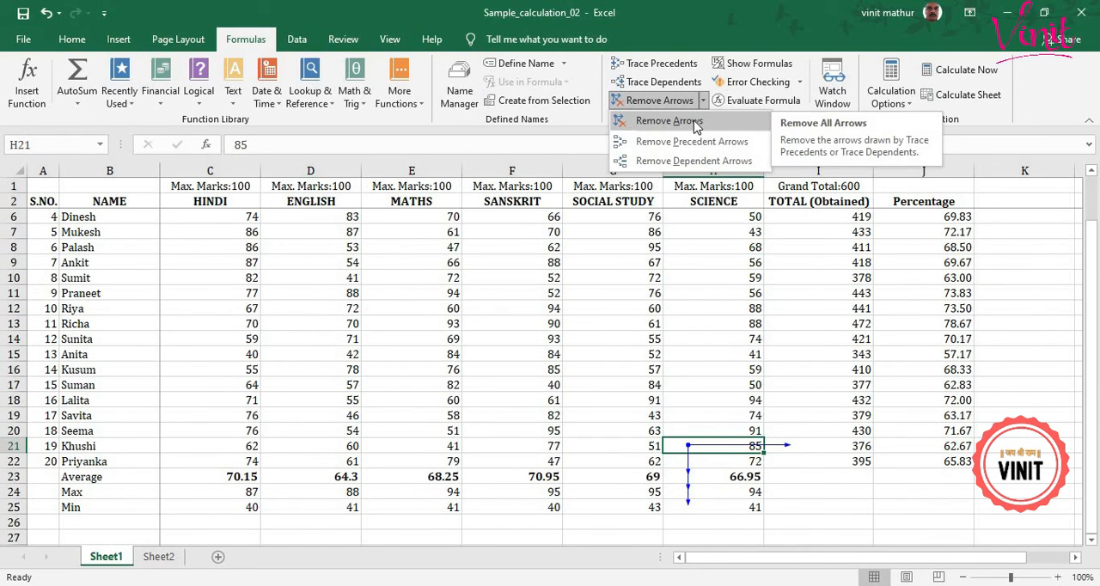
{"action": "left_click", "coordinate": [695, 123]}
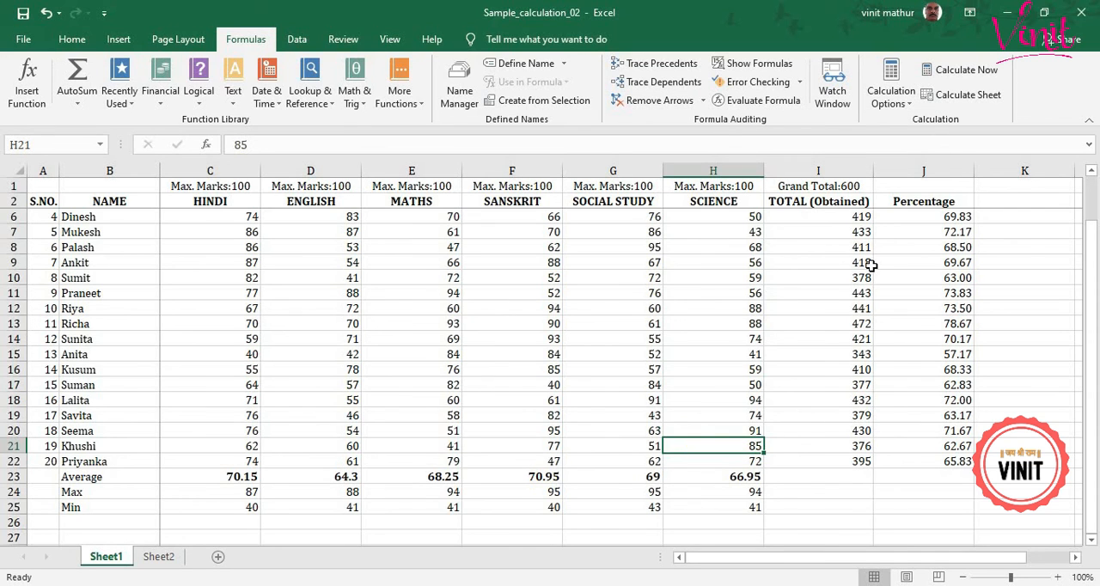
{"action": "scroll", "coordinate": [872, 265], "scroll_direction": "up", "scroll_amount": 1}
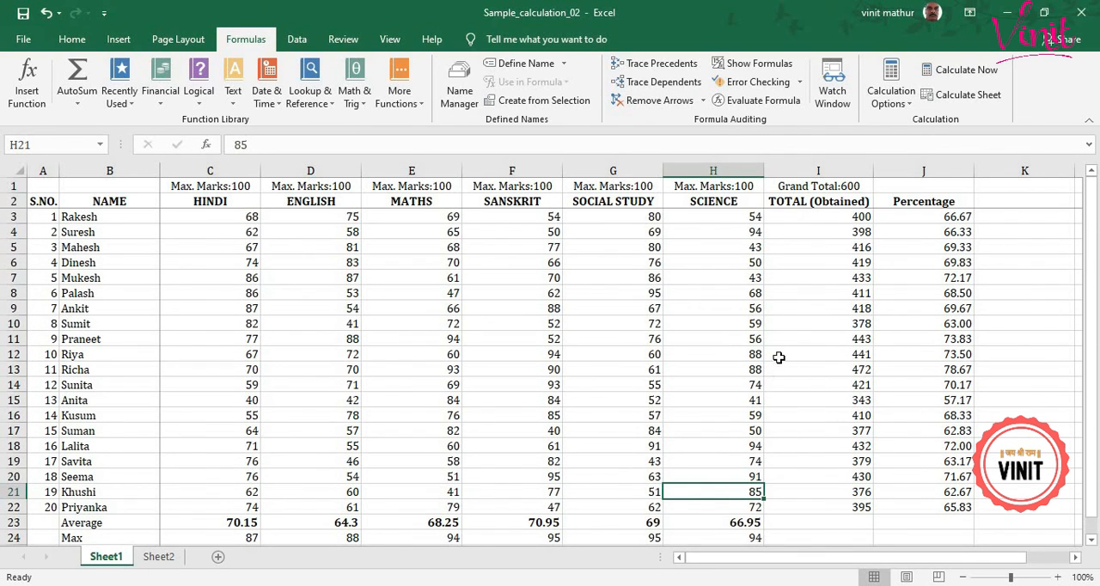
{"action": "left_click", "coordinate": [703, 102]}
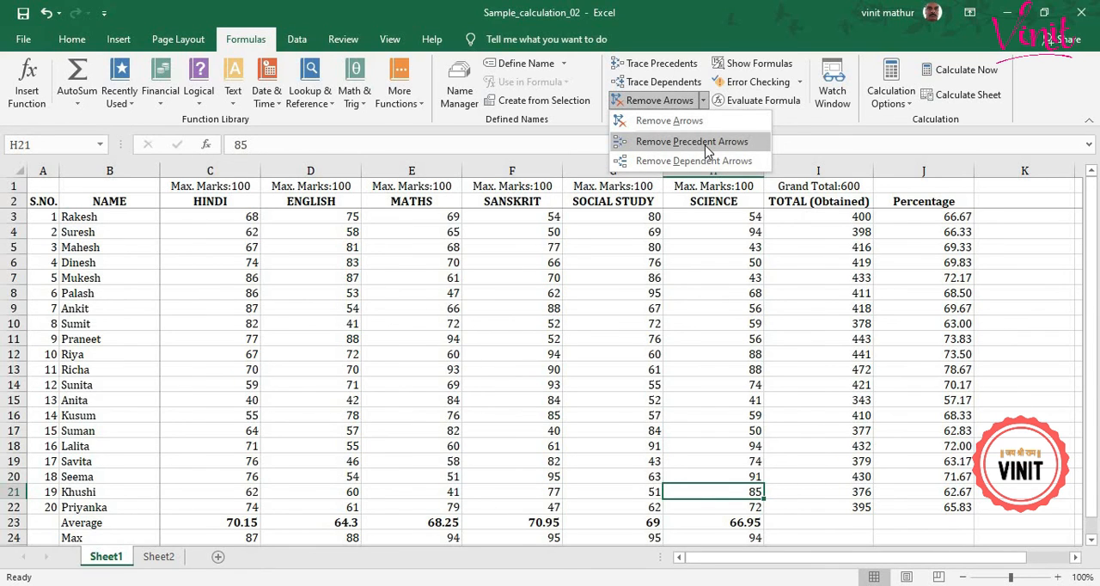
{"action": "left_click", "coordinate": [773, 286]}
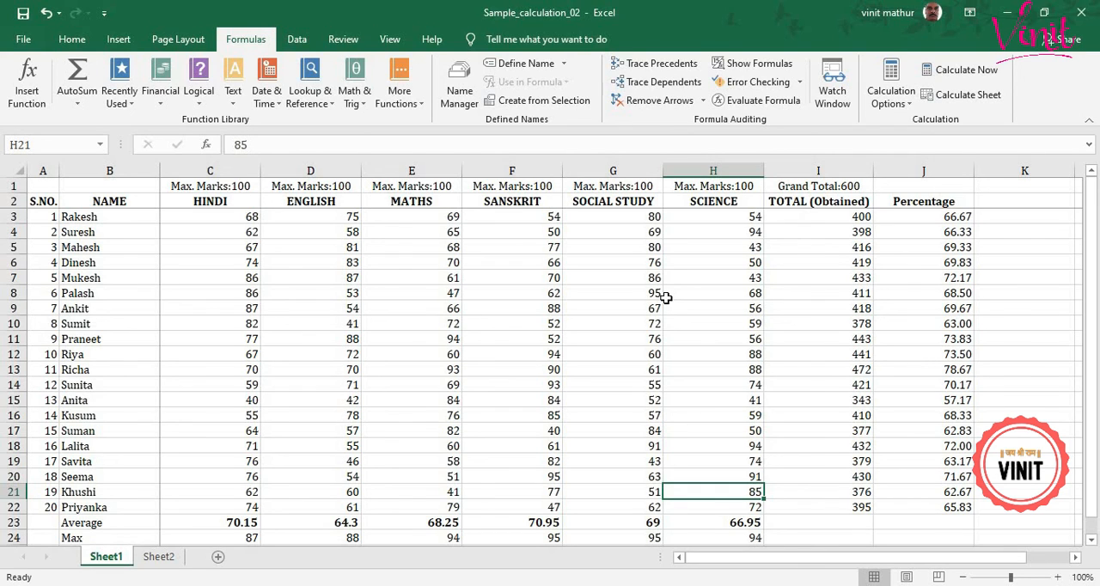
{"action": "left_click", "coordinate": [72, 39]}
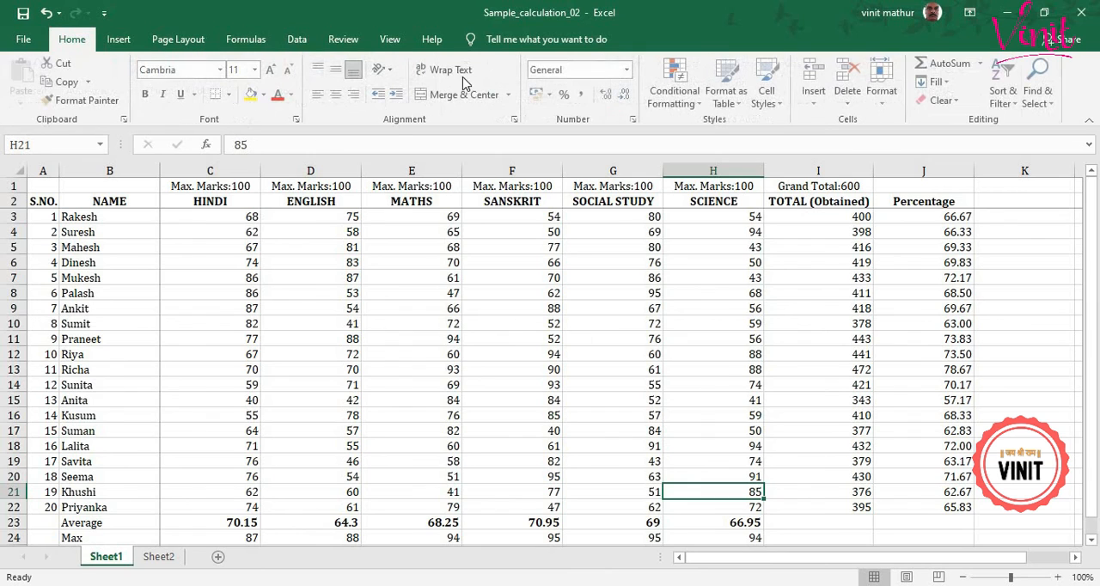
{"action": "left_click", "coordinate": [983, 64]}
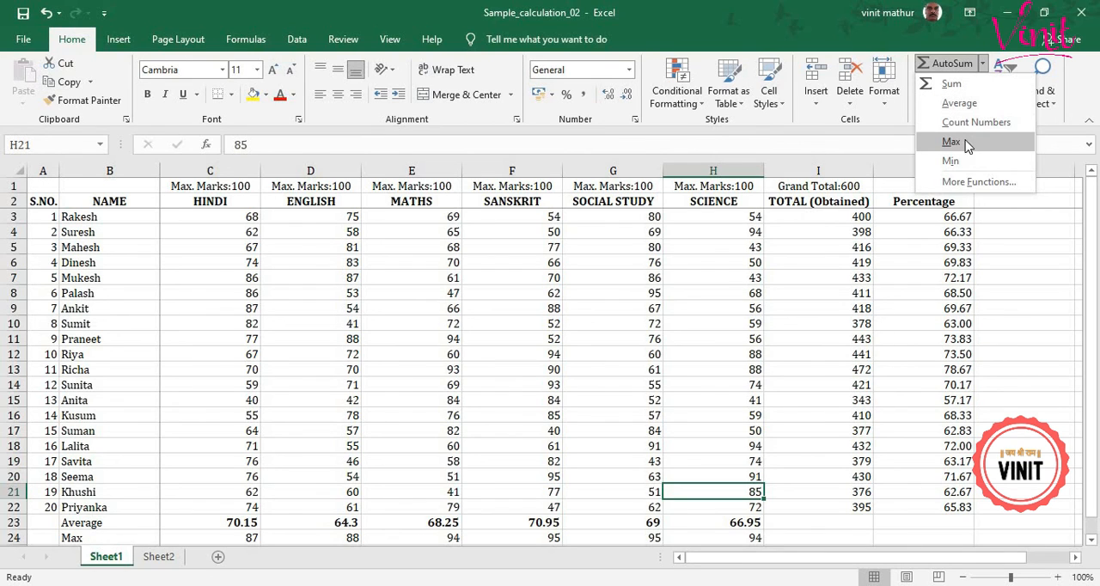
{"action": "left_click", "coordinate": [537, 358]}
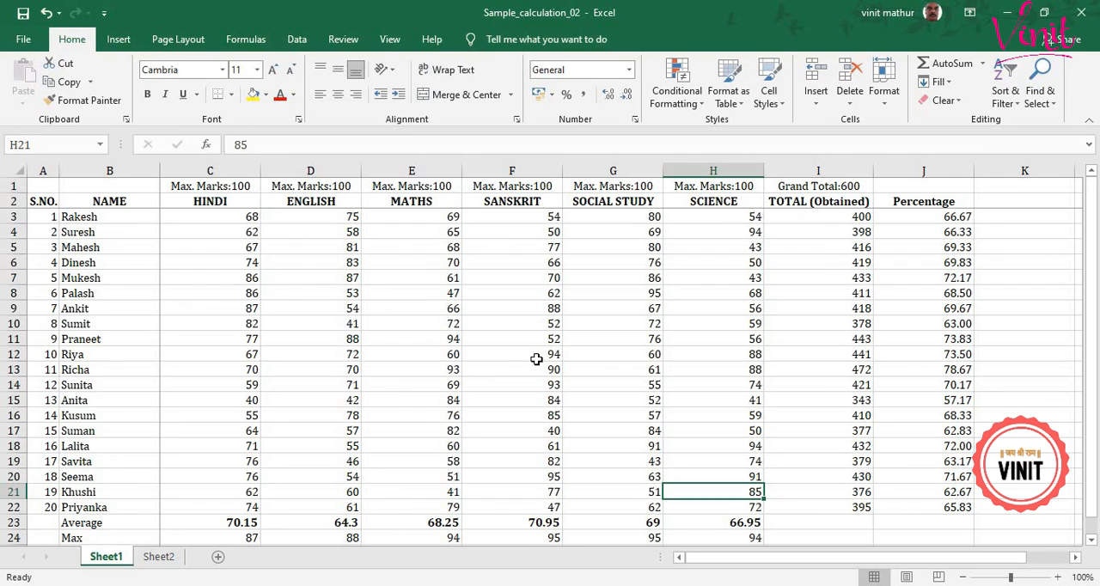
Trace the precedents of the fourth student's total in cell I6.
{"action": "left_click", "coordinate": [256, 41]}
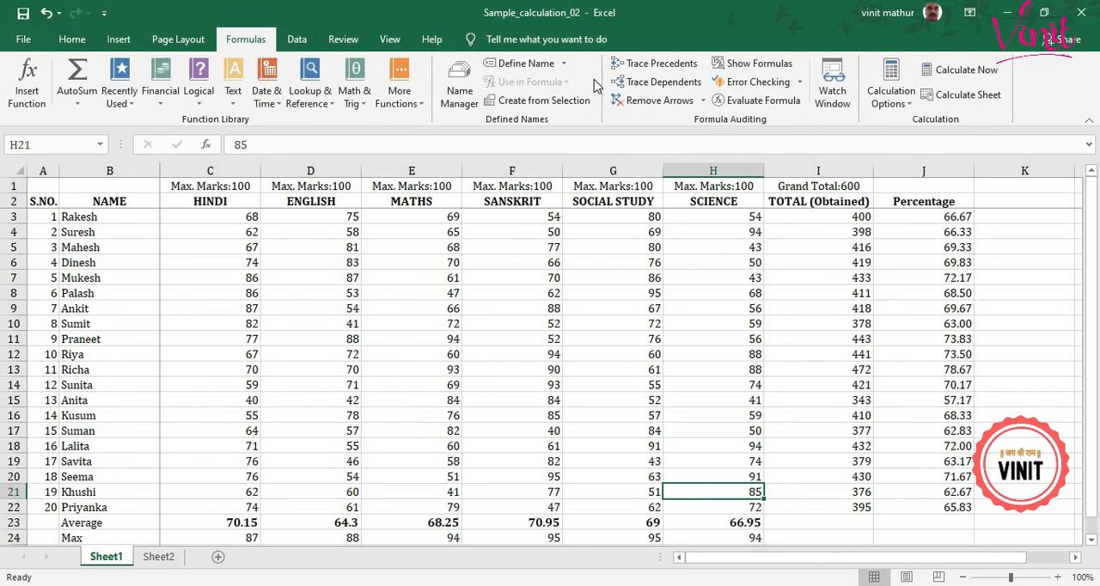
{"action": "left_click", "coordinate": [834, 262]}
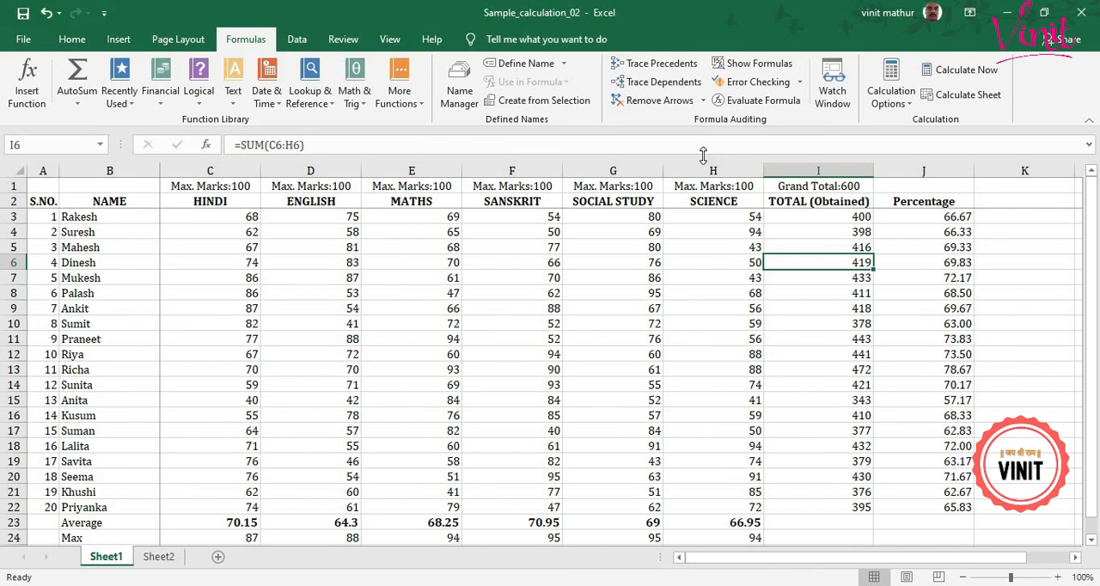
{"action": "left_click", "coordinate": [662, 67]}
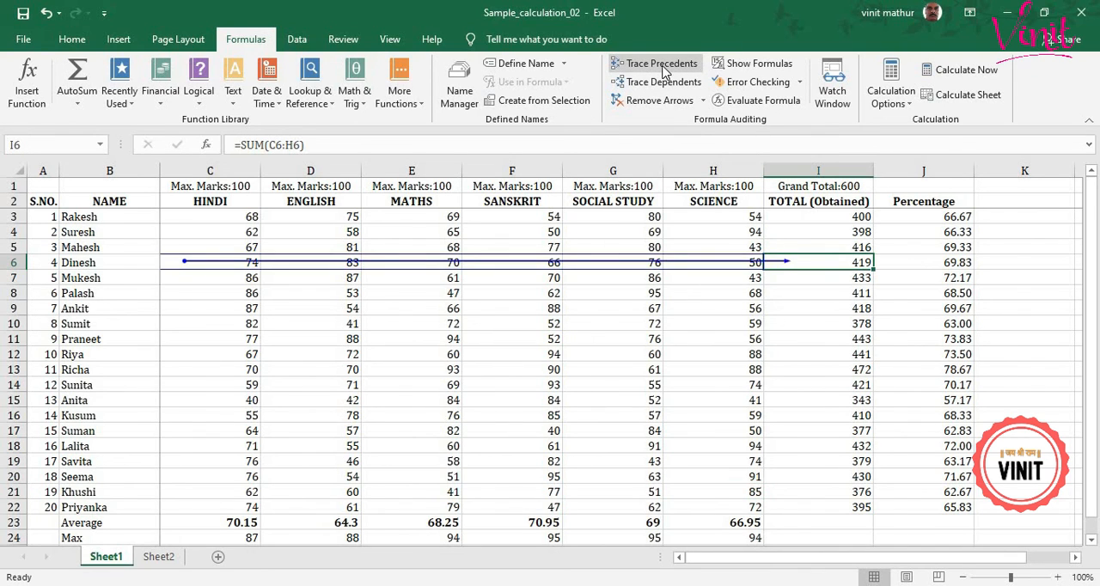
Trace the dependents of the Social Study mark in cell G10.
{"action": "left_click", "coordinate": [656, 323]}
{"action": "left_click", "coordinate": [665, 83]}
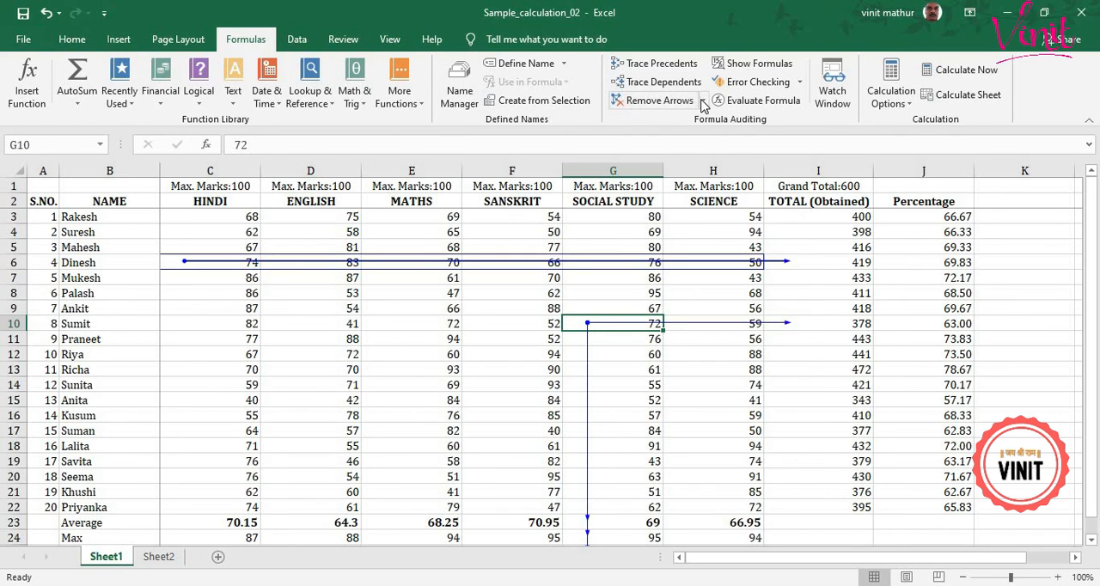
{"action": "left_click", "coordinate": [703, 101]}
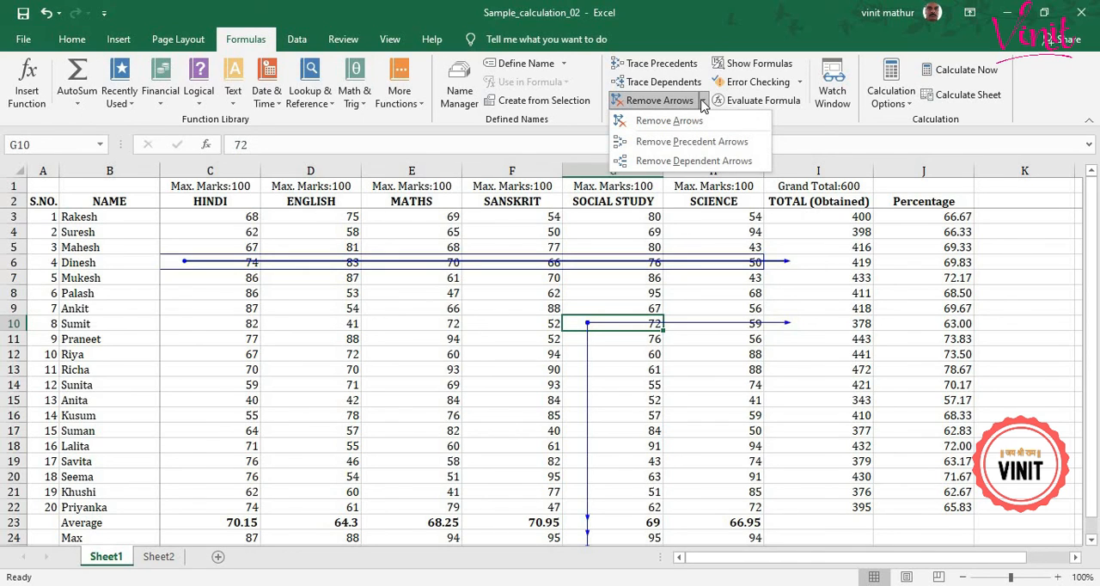
{"action": "left_click", "coordinate": [851, 260]}
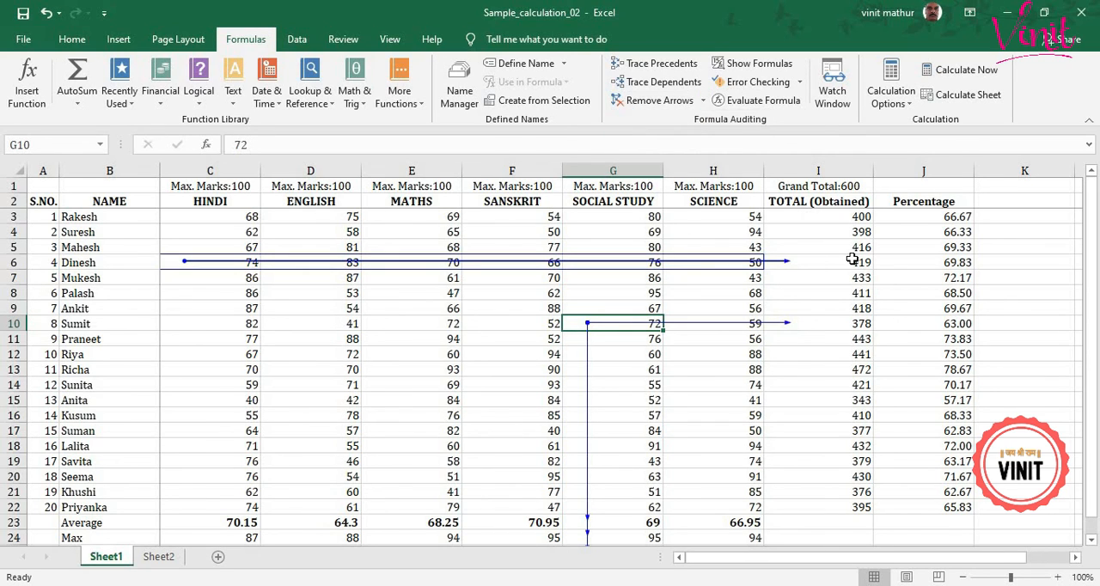